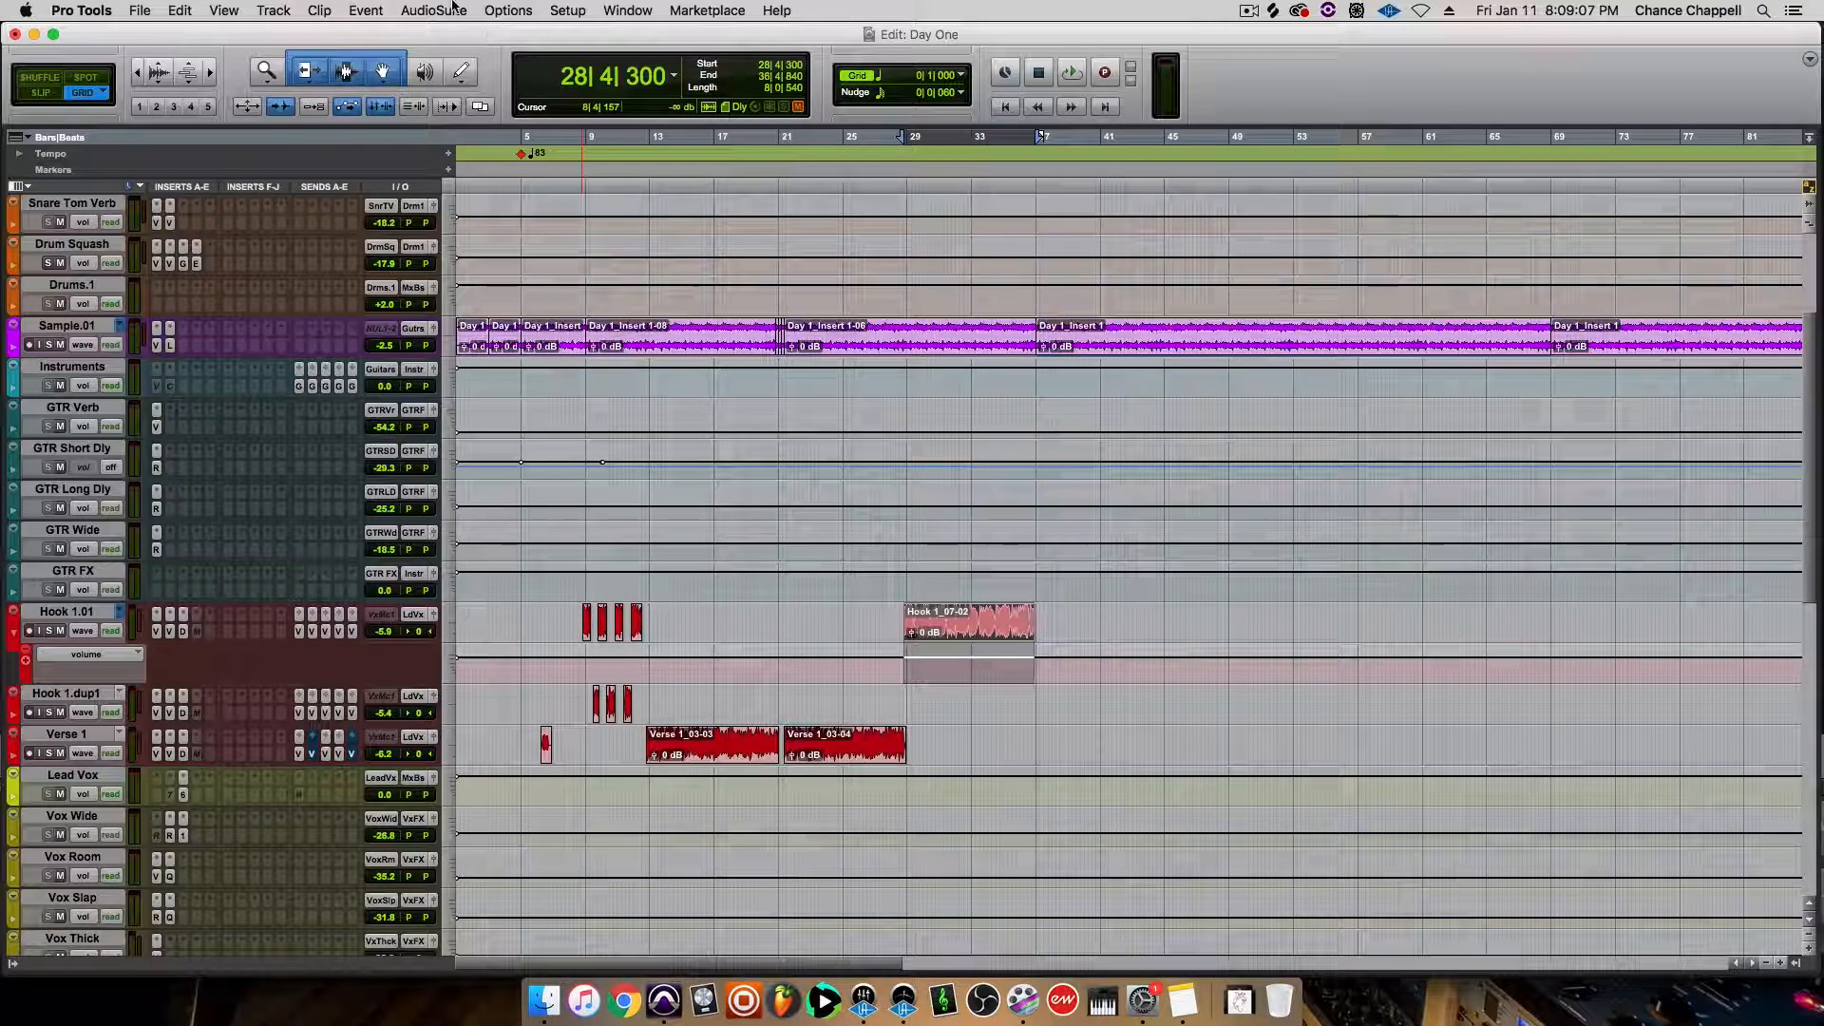
View the Avid Pitch II AudioSuite processor for the selected Hook 1 clip and close it without rendering
click(452, 8)
mouse_move(456, 298)
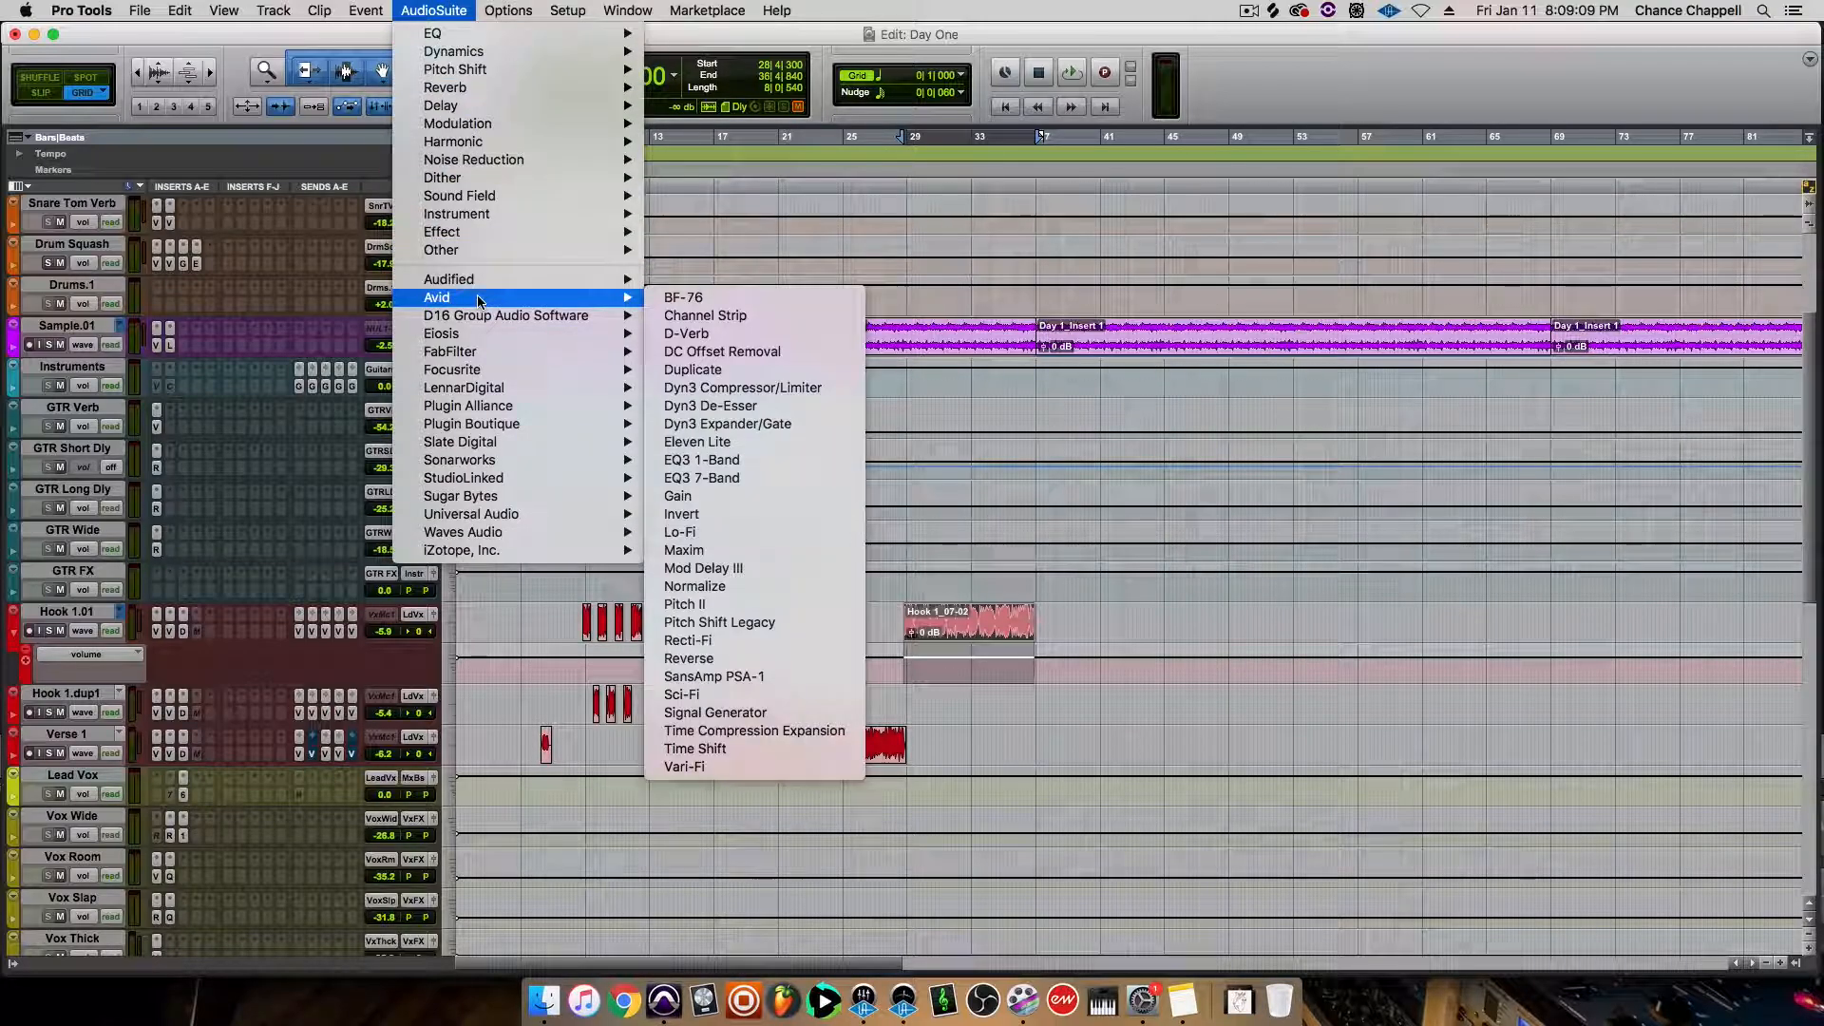
click(726, 605)
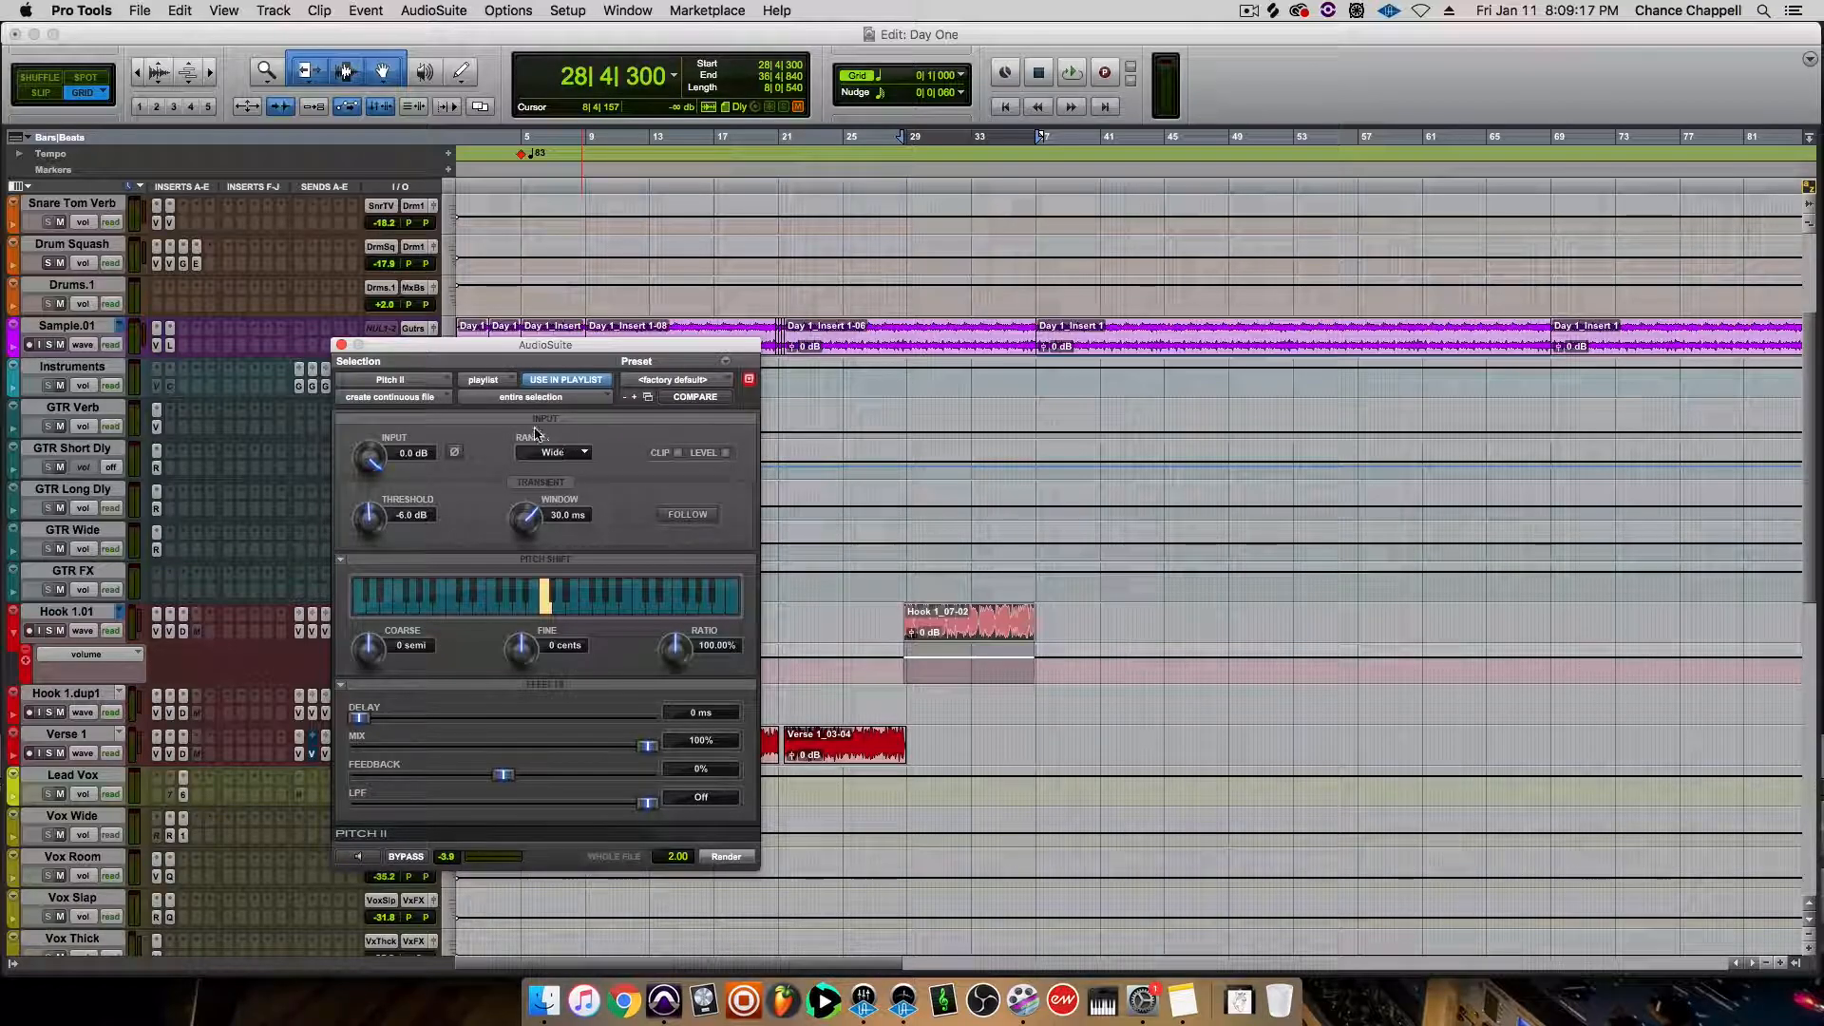
click(342, 346)
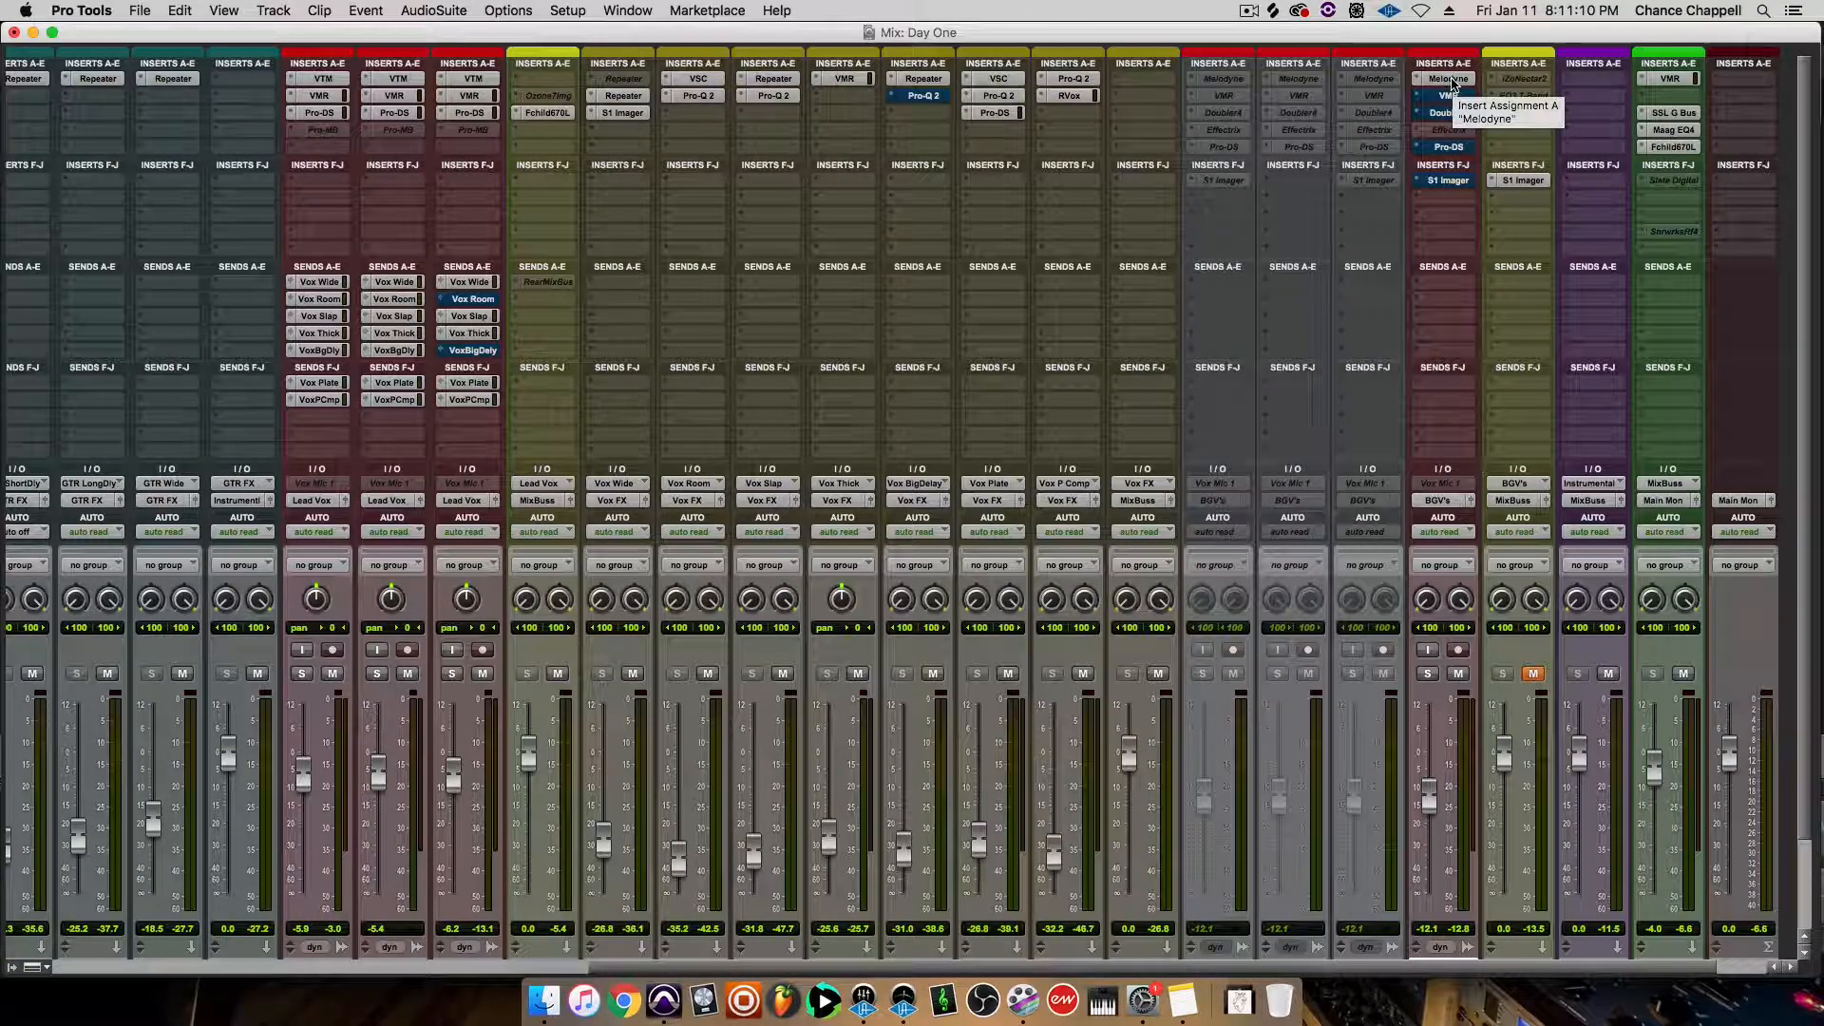
Open Melodyne on the doubled hook track and try its pitch correction with Snap to Eb Minor enabled, without applying it
click(1449, 81)
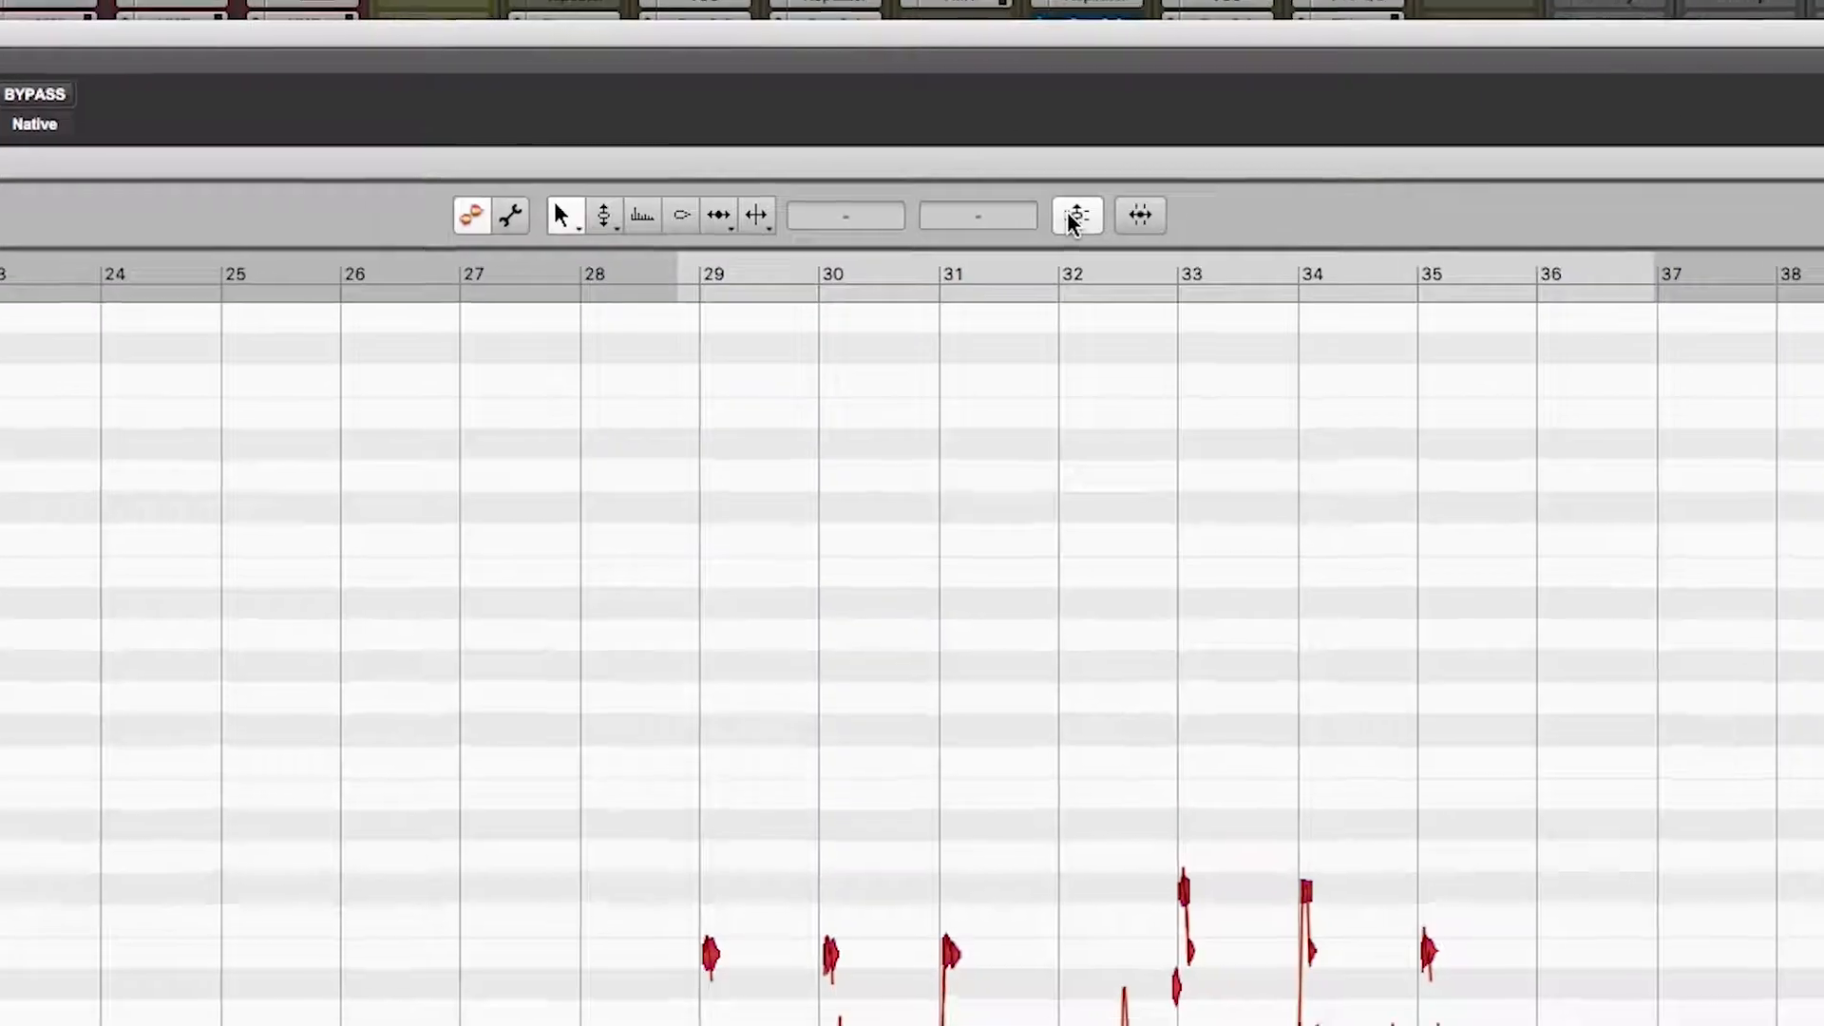
click(1071, 219)
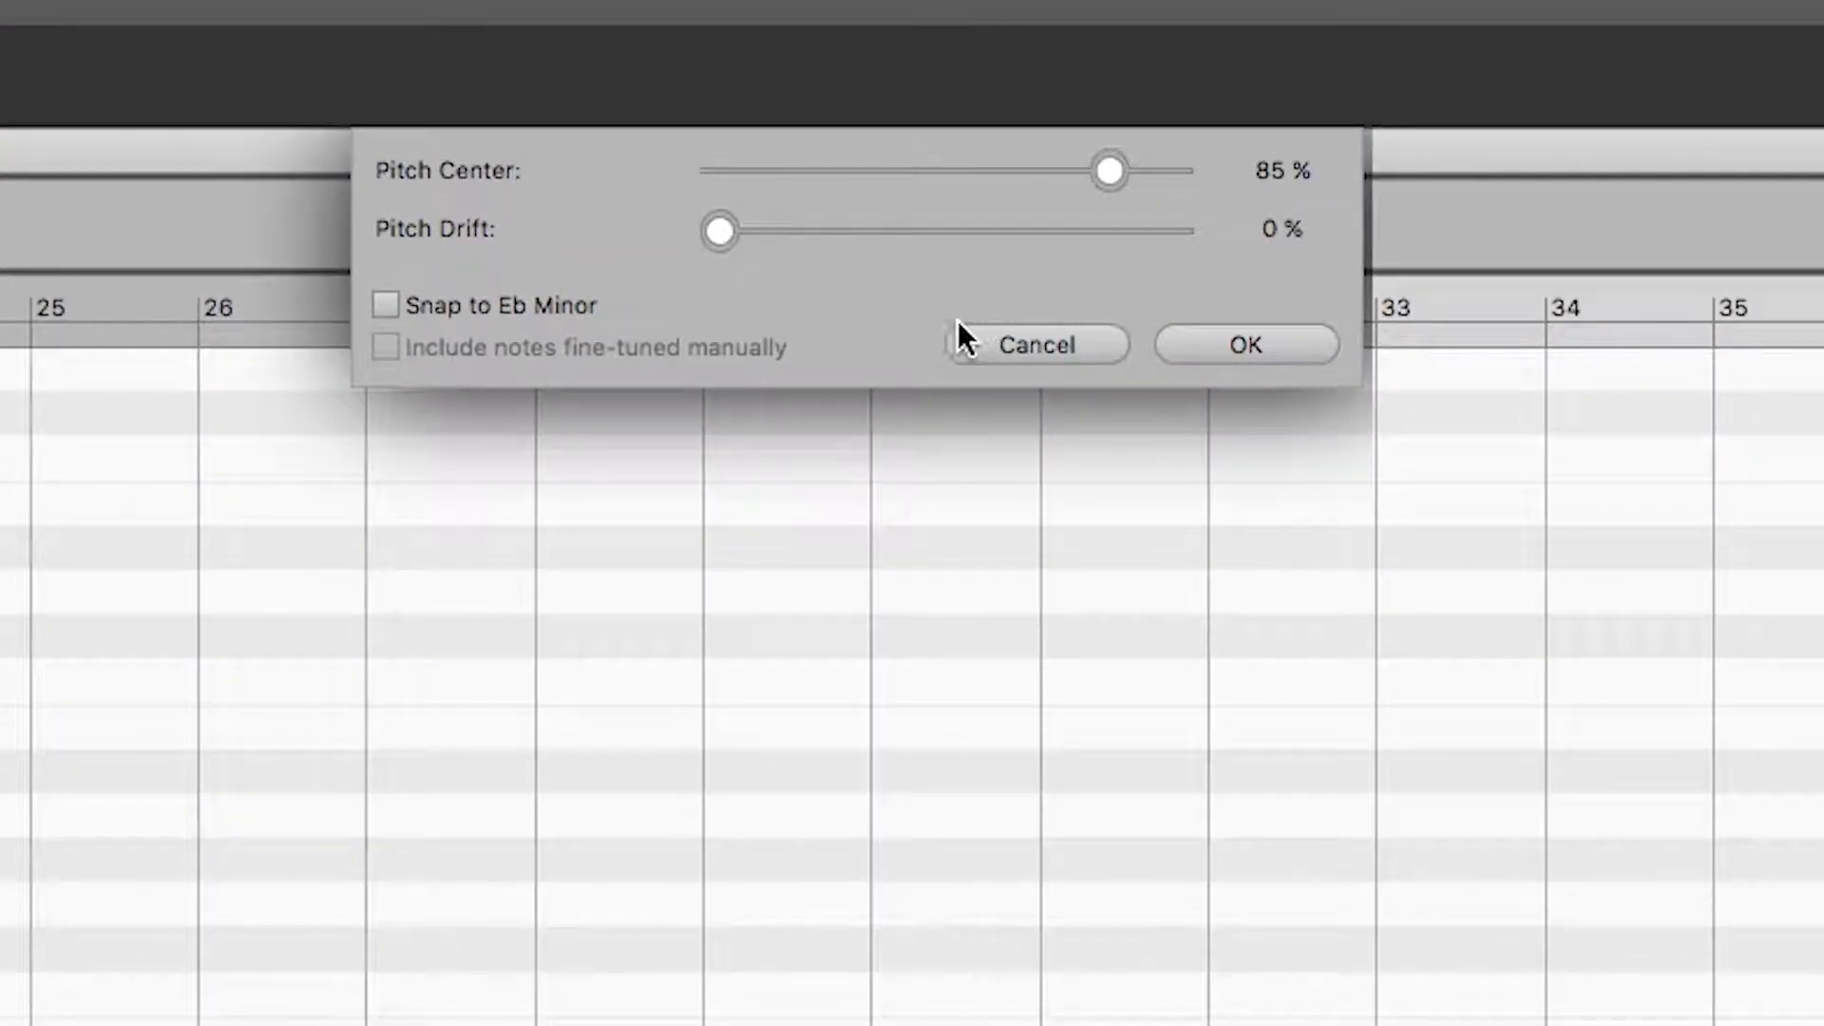
click(574, 306)
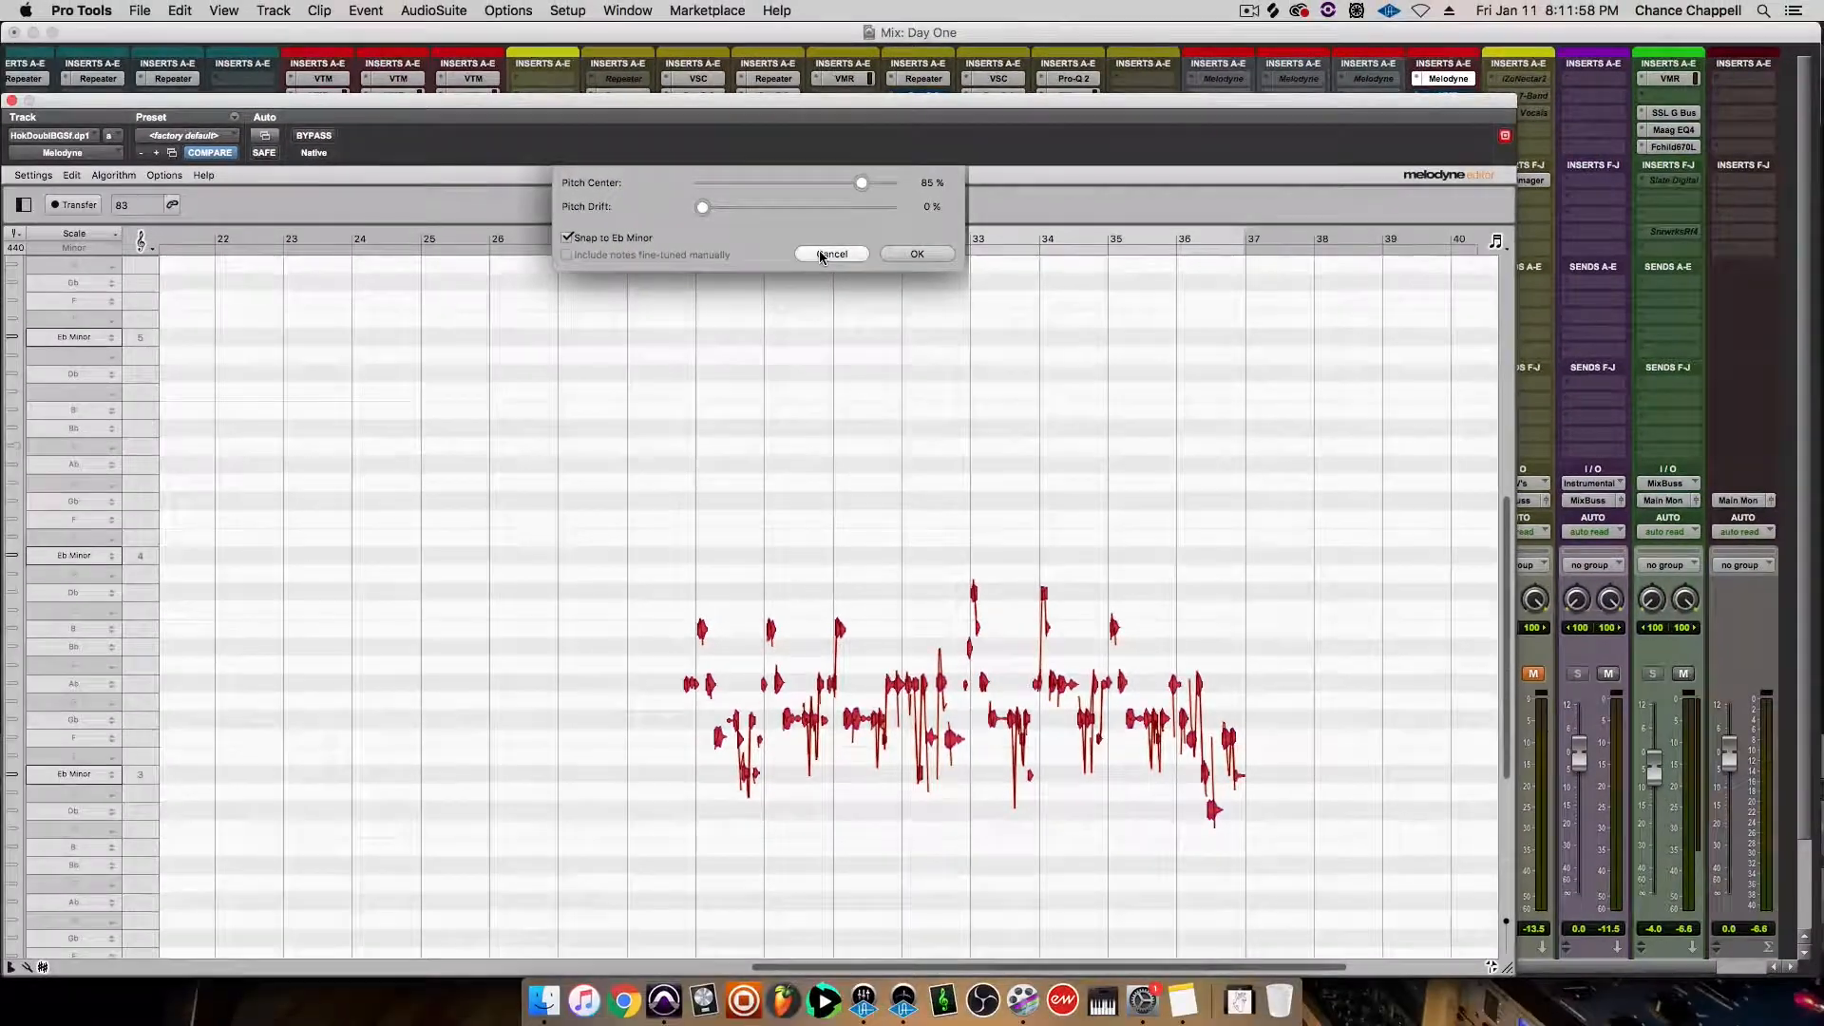
click(862, 272)
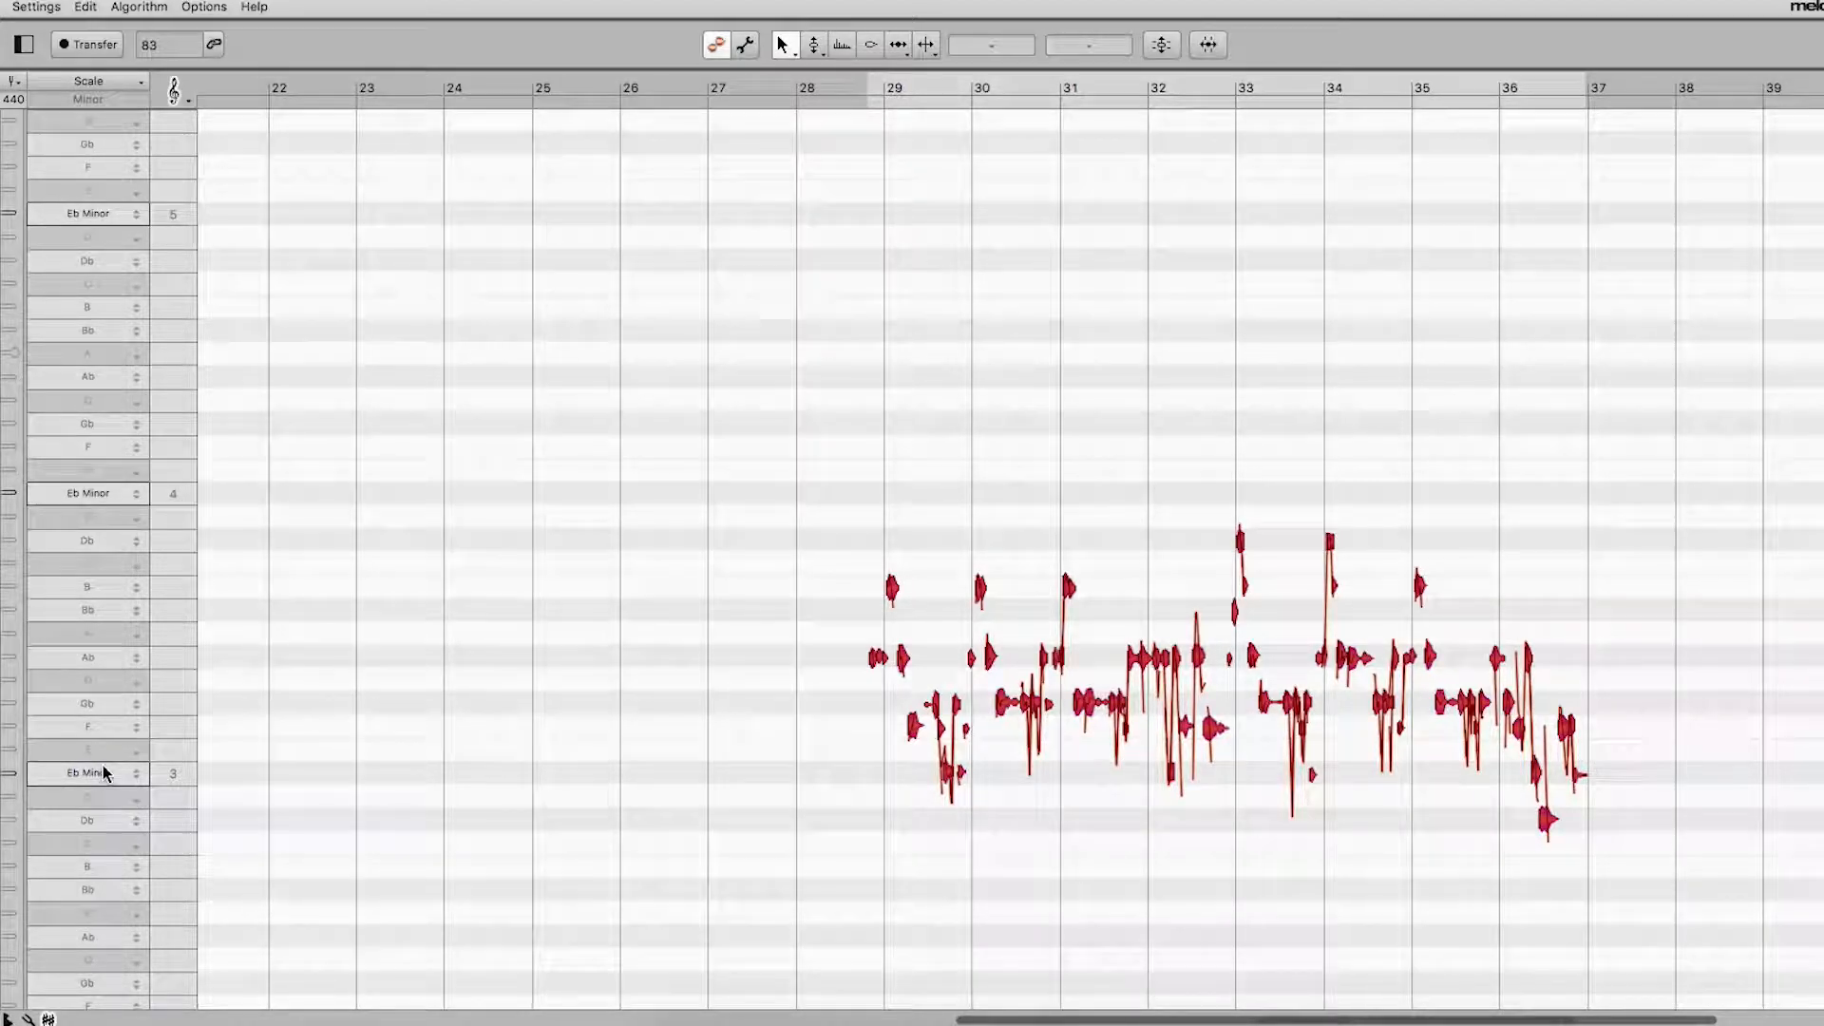
Transpose all hook notes in Melodyne down so the opening notes land on Eb instead of Ab, and play the result
drag(875, 660, 876, 775)
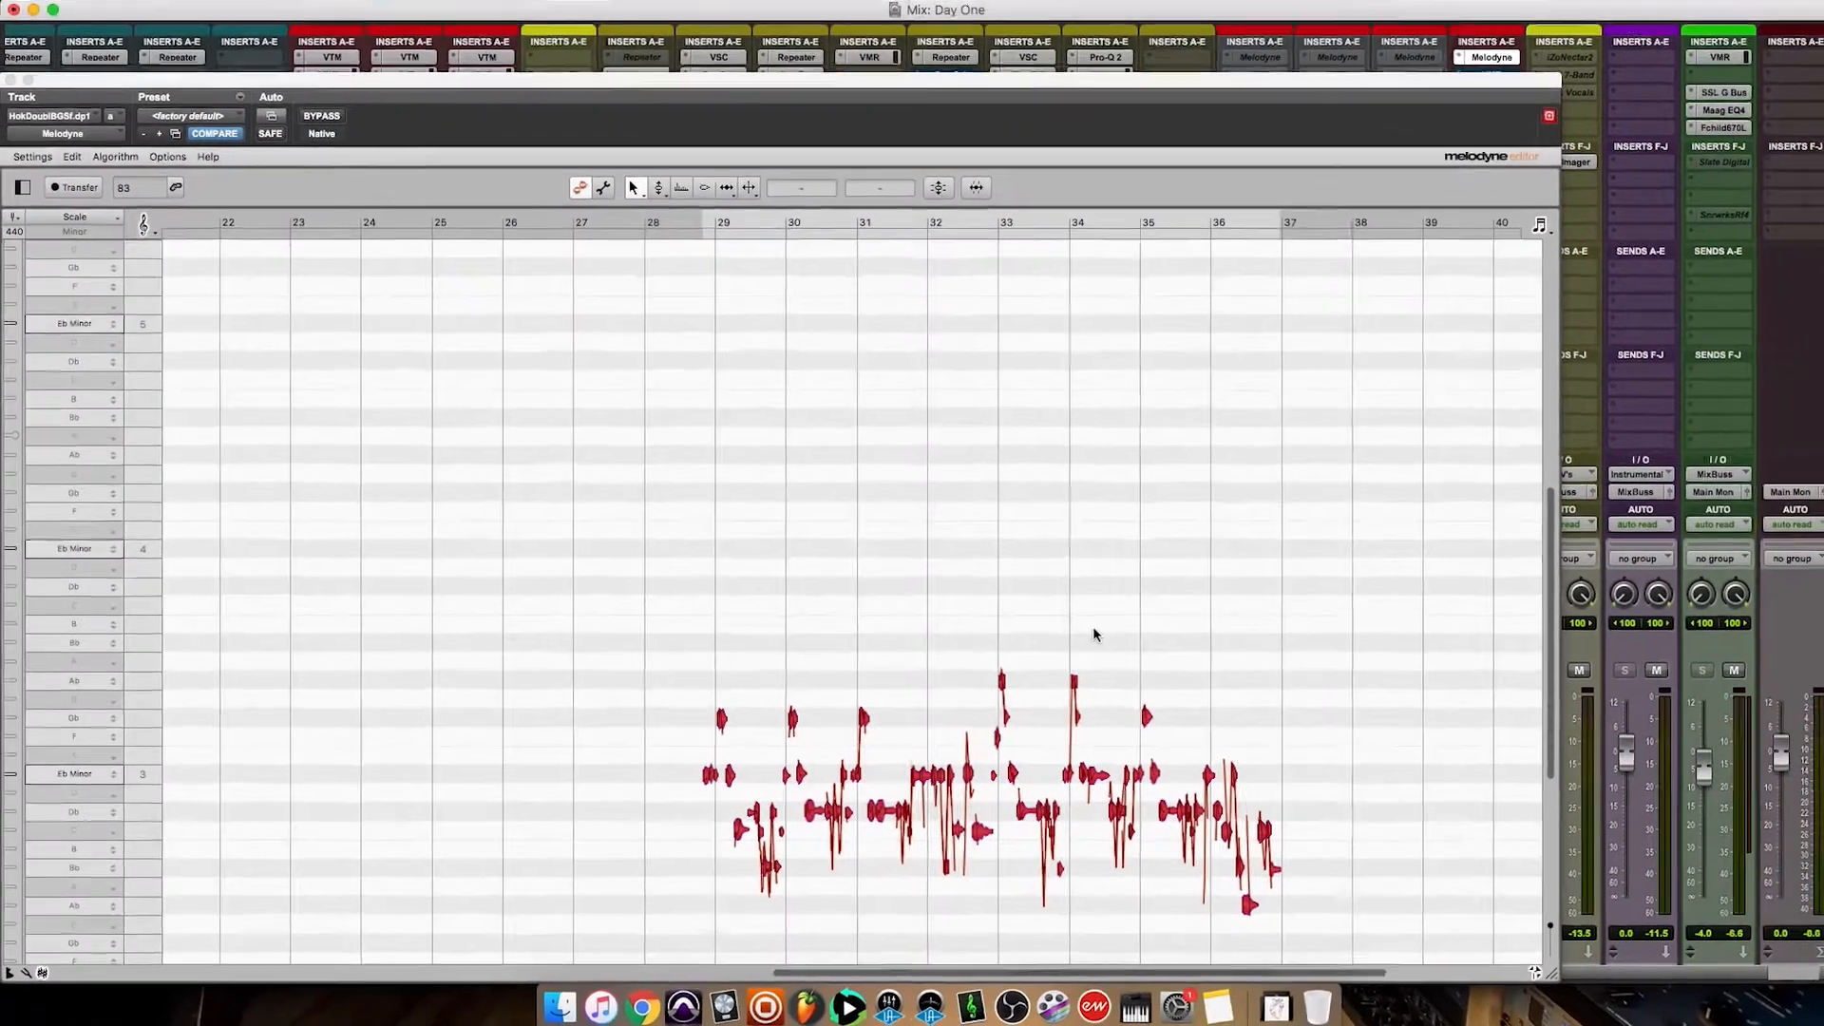
key(space)
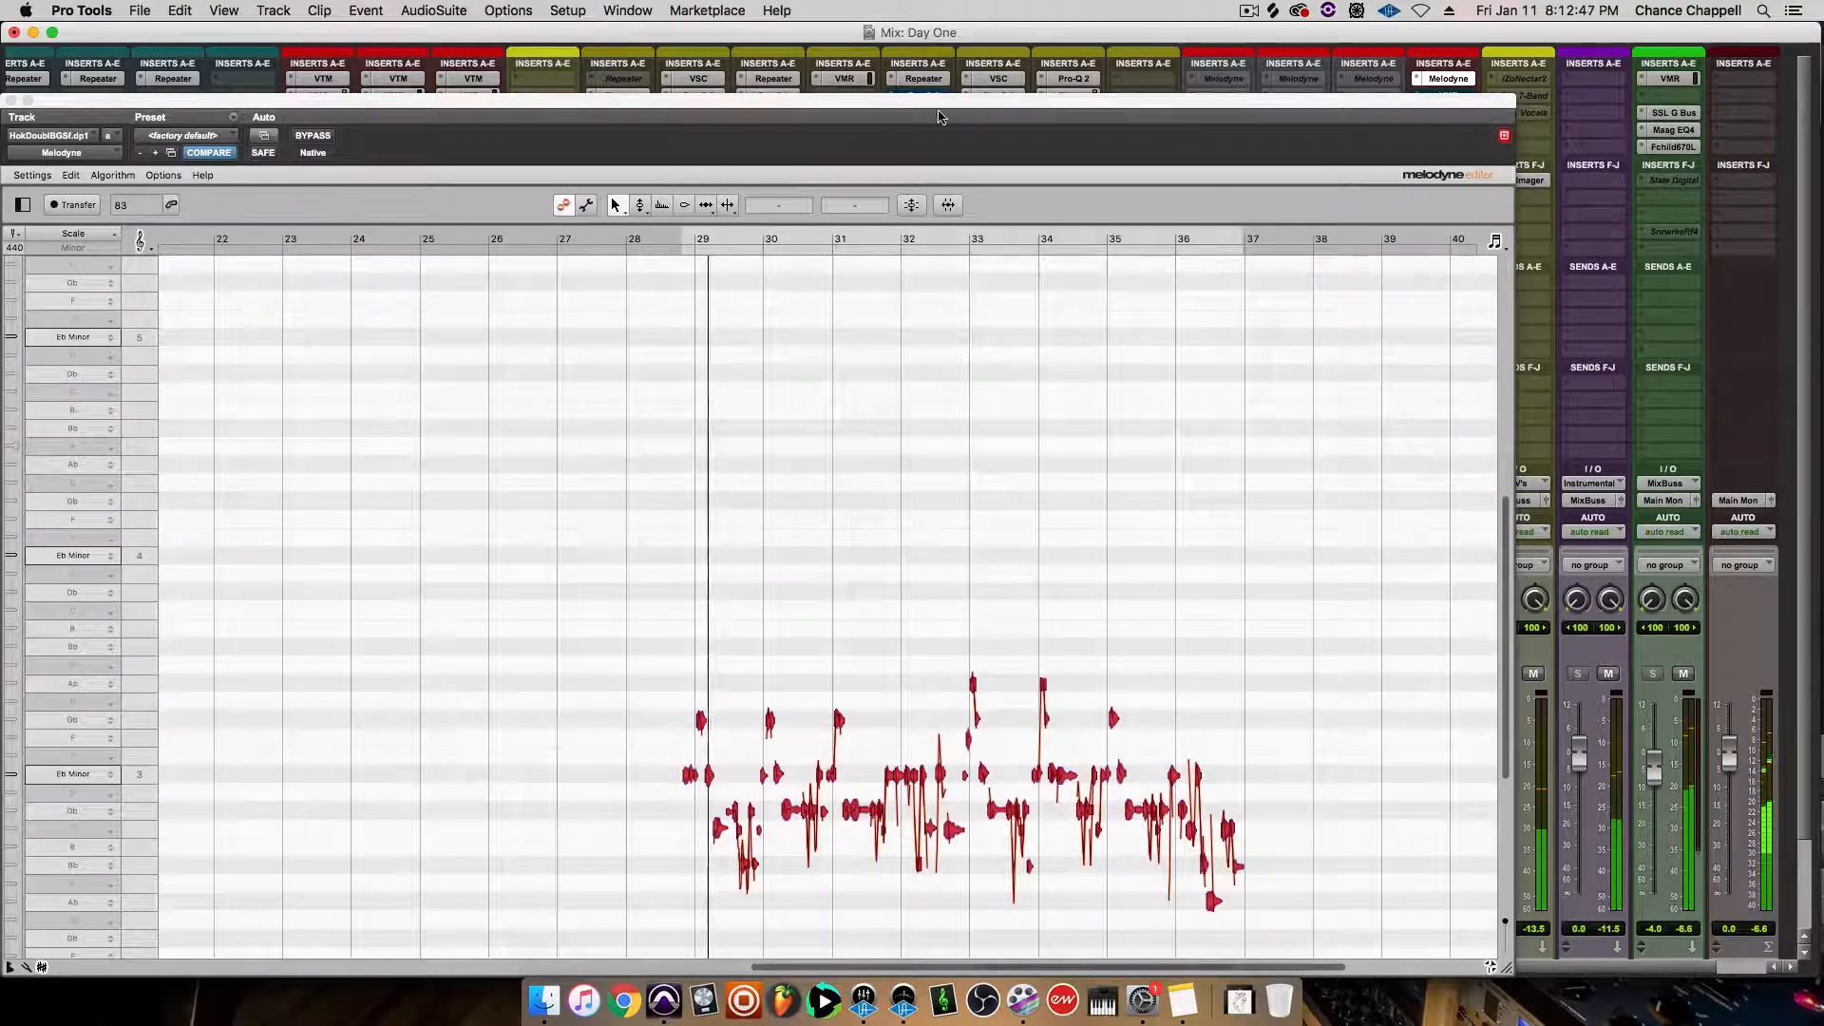
Move and shrink the Melodyne window to uncover the mixer, and audition the doubled hook track in solo before clearing the solo
drag(908, 114, 954, 35)
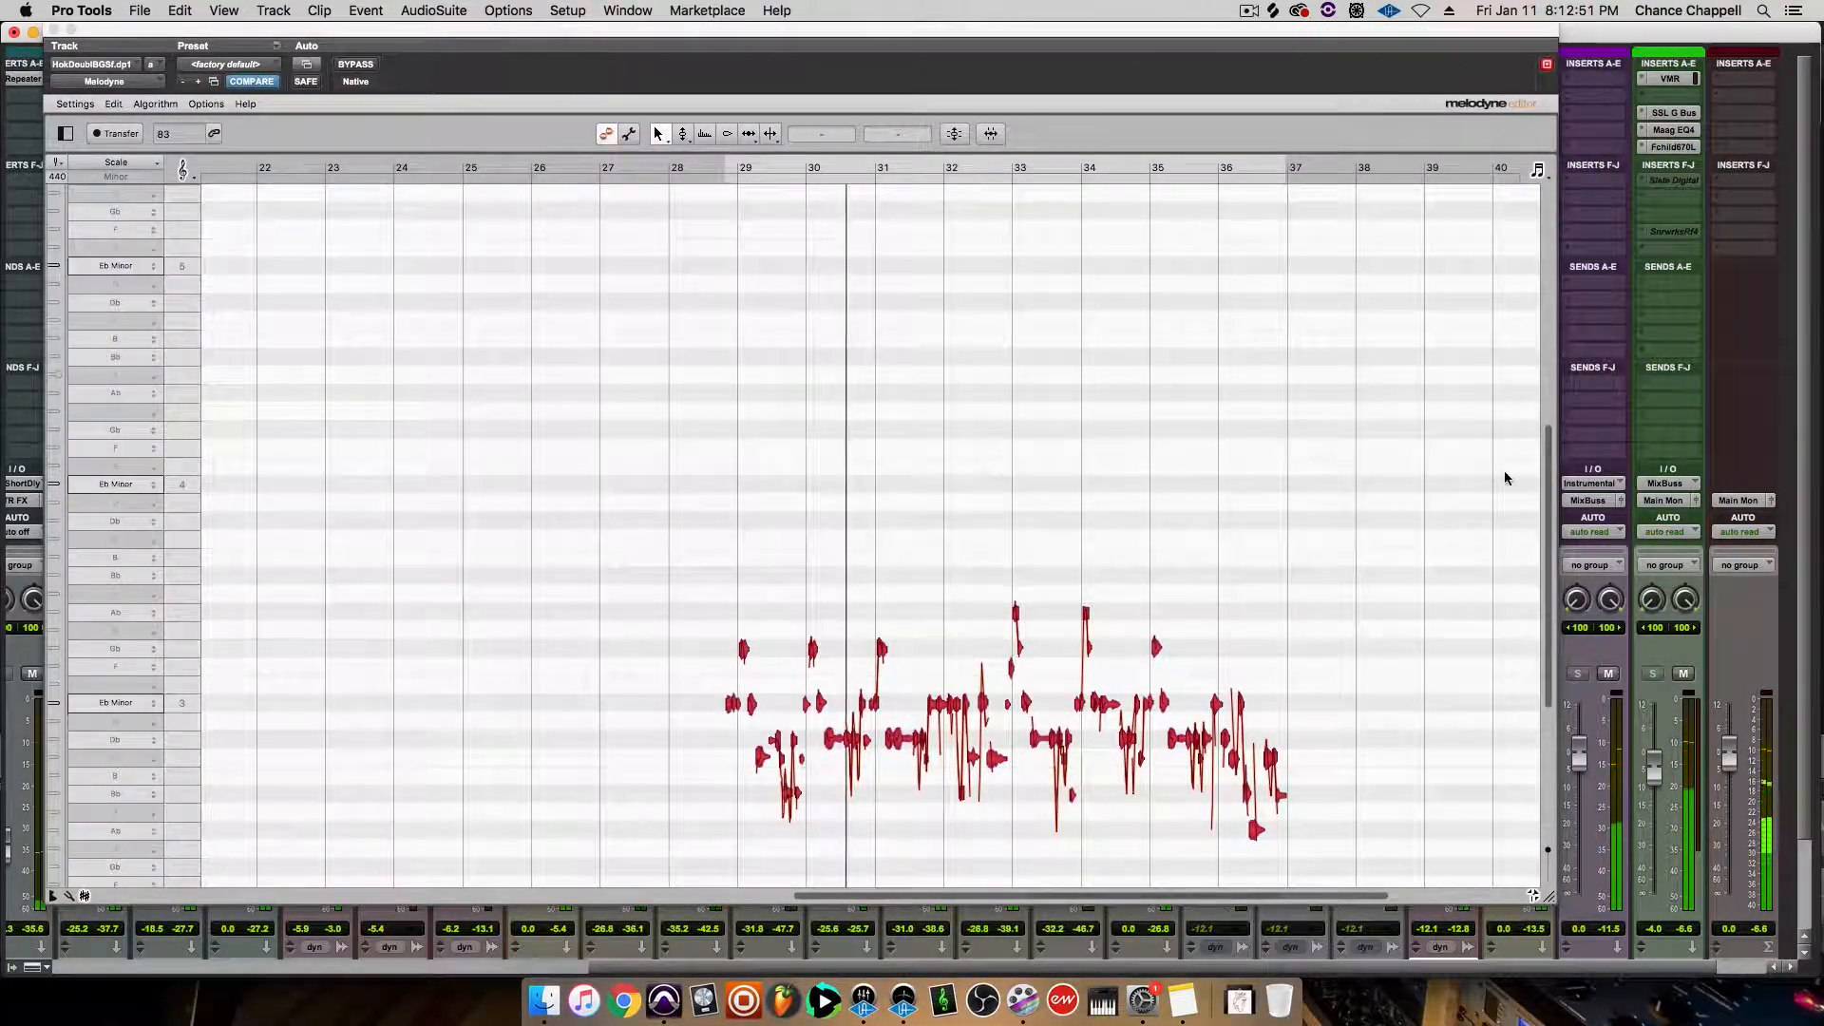
drag(1549, 895, 1105, 641)
click(1427, 673)
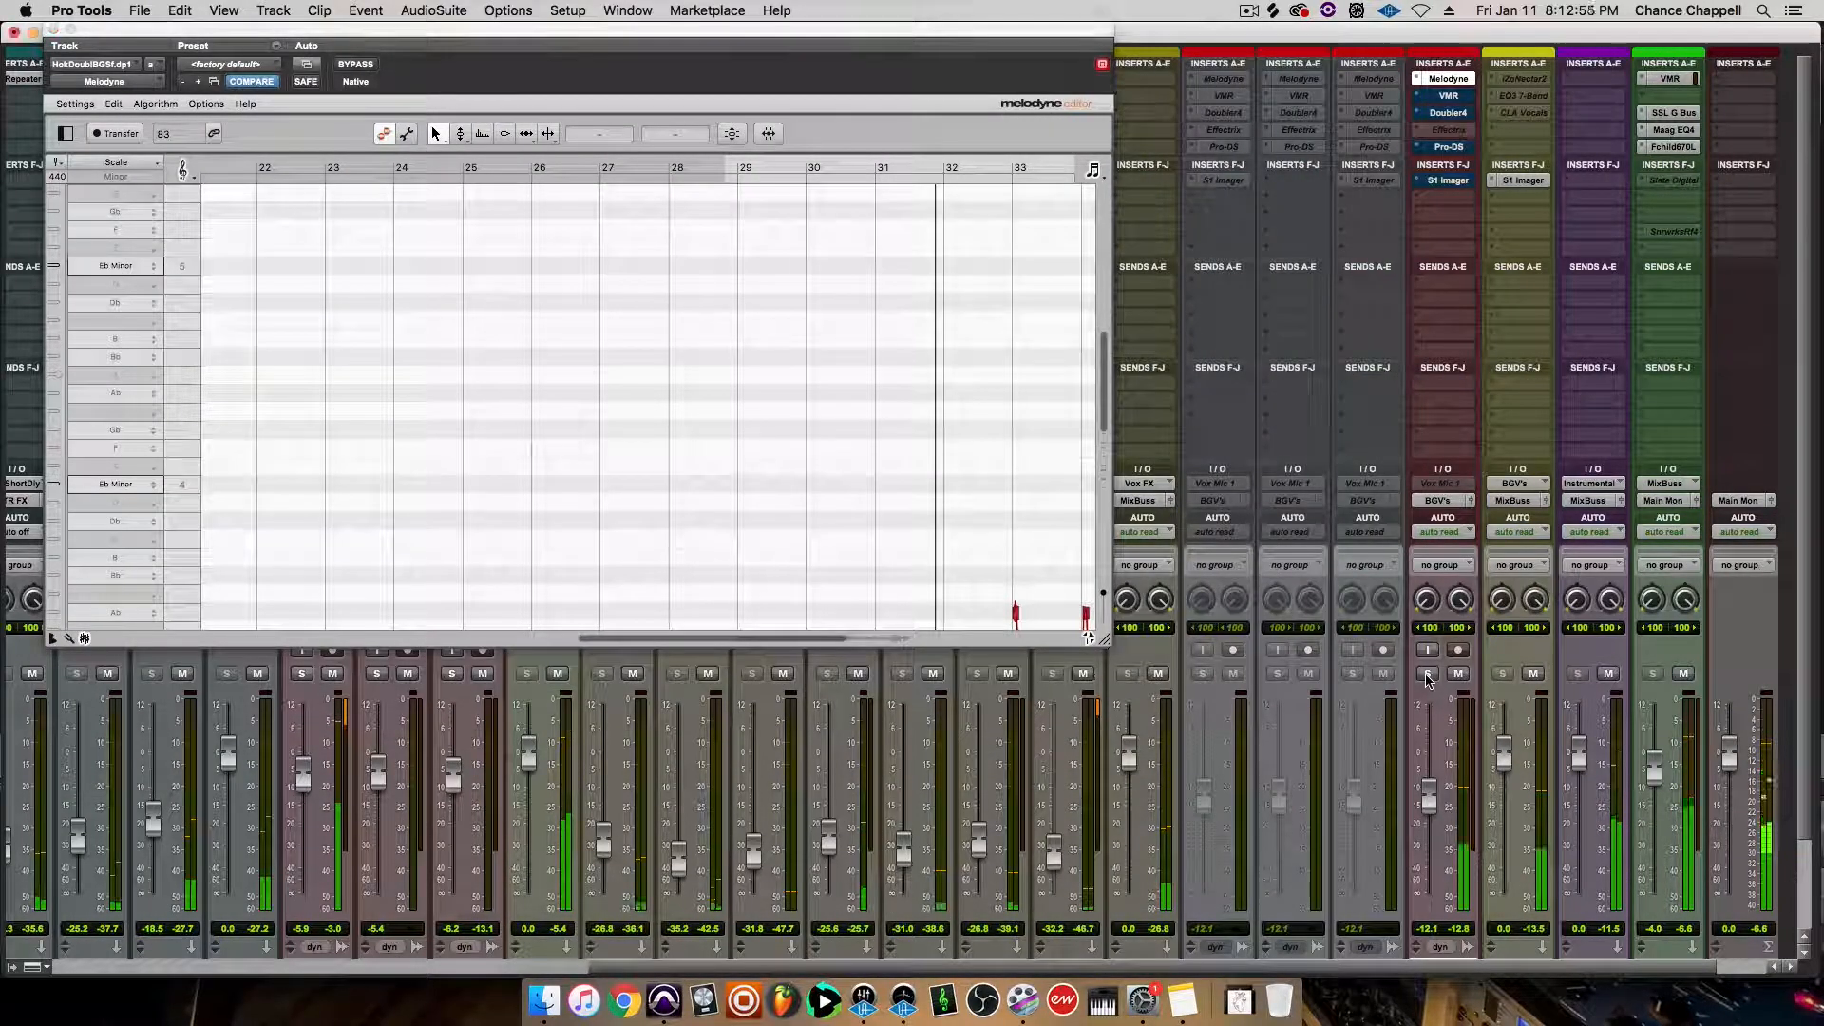
scroll(927, 465, down, 8)
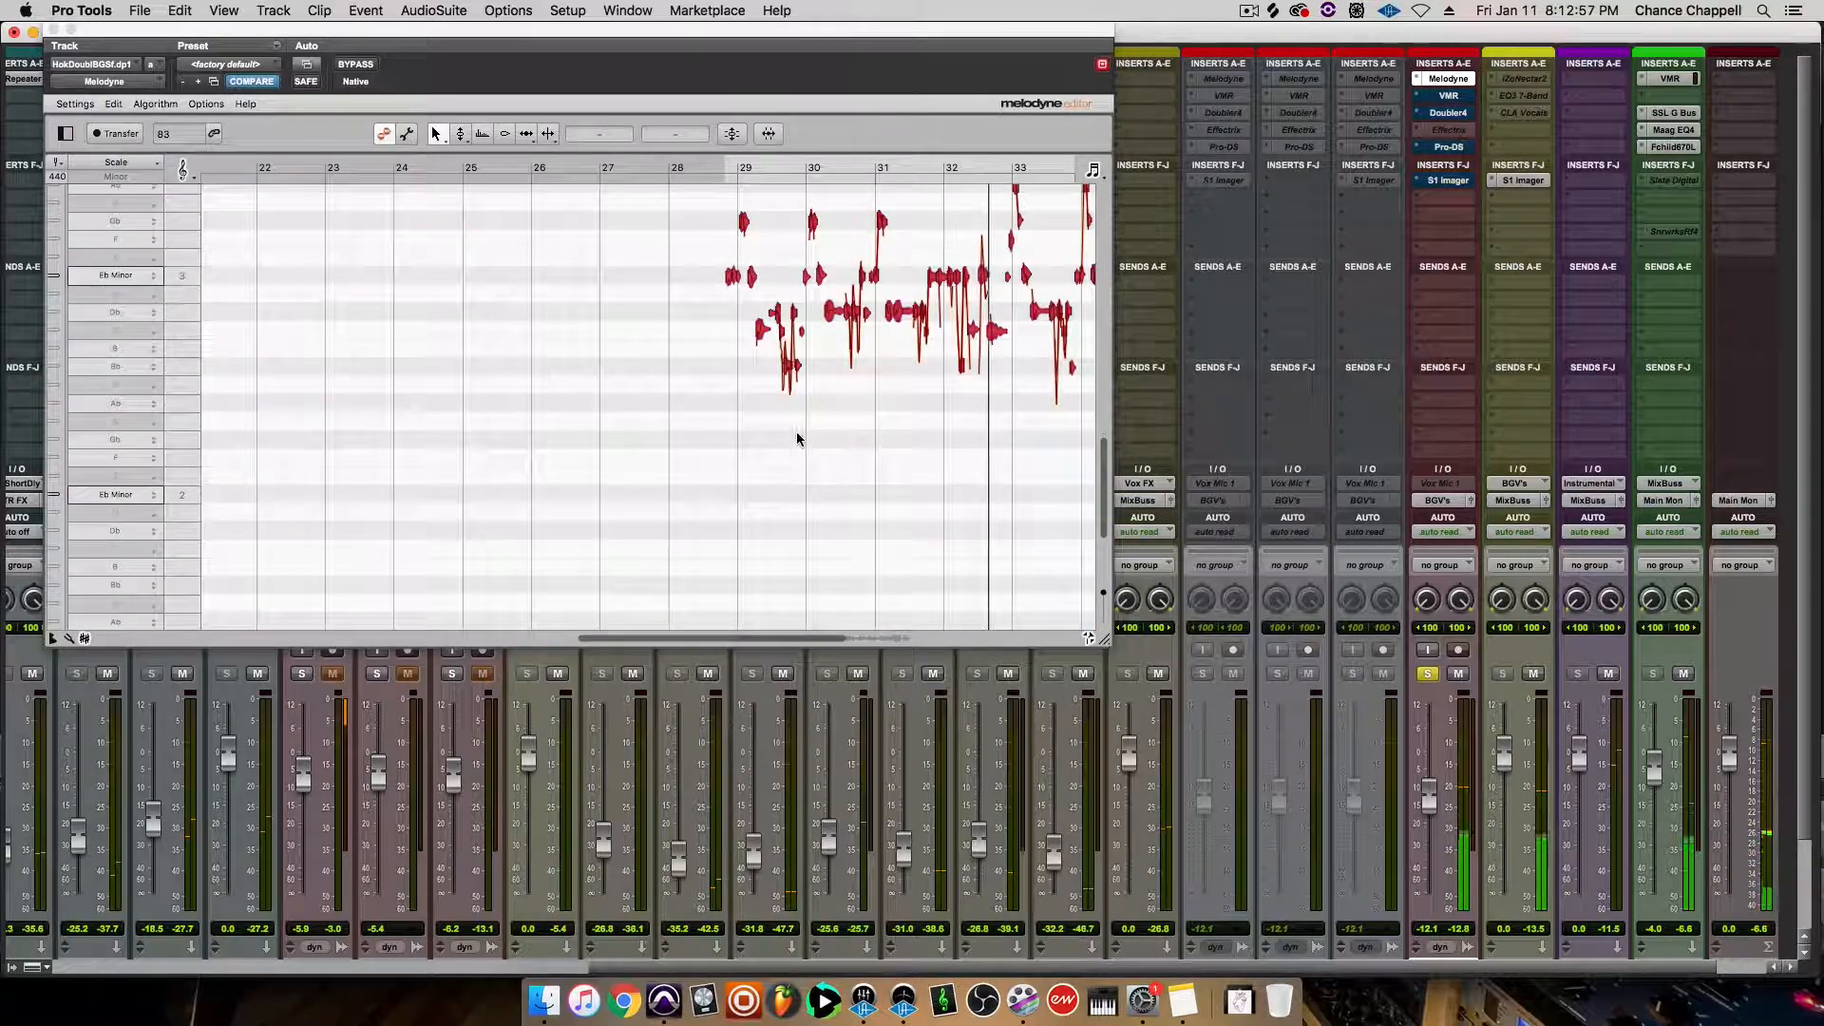
scroll(738, 430, right, 5)
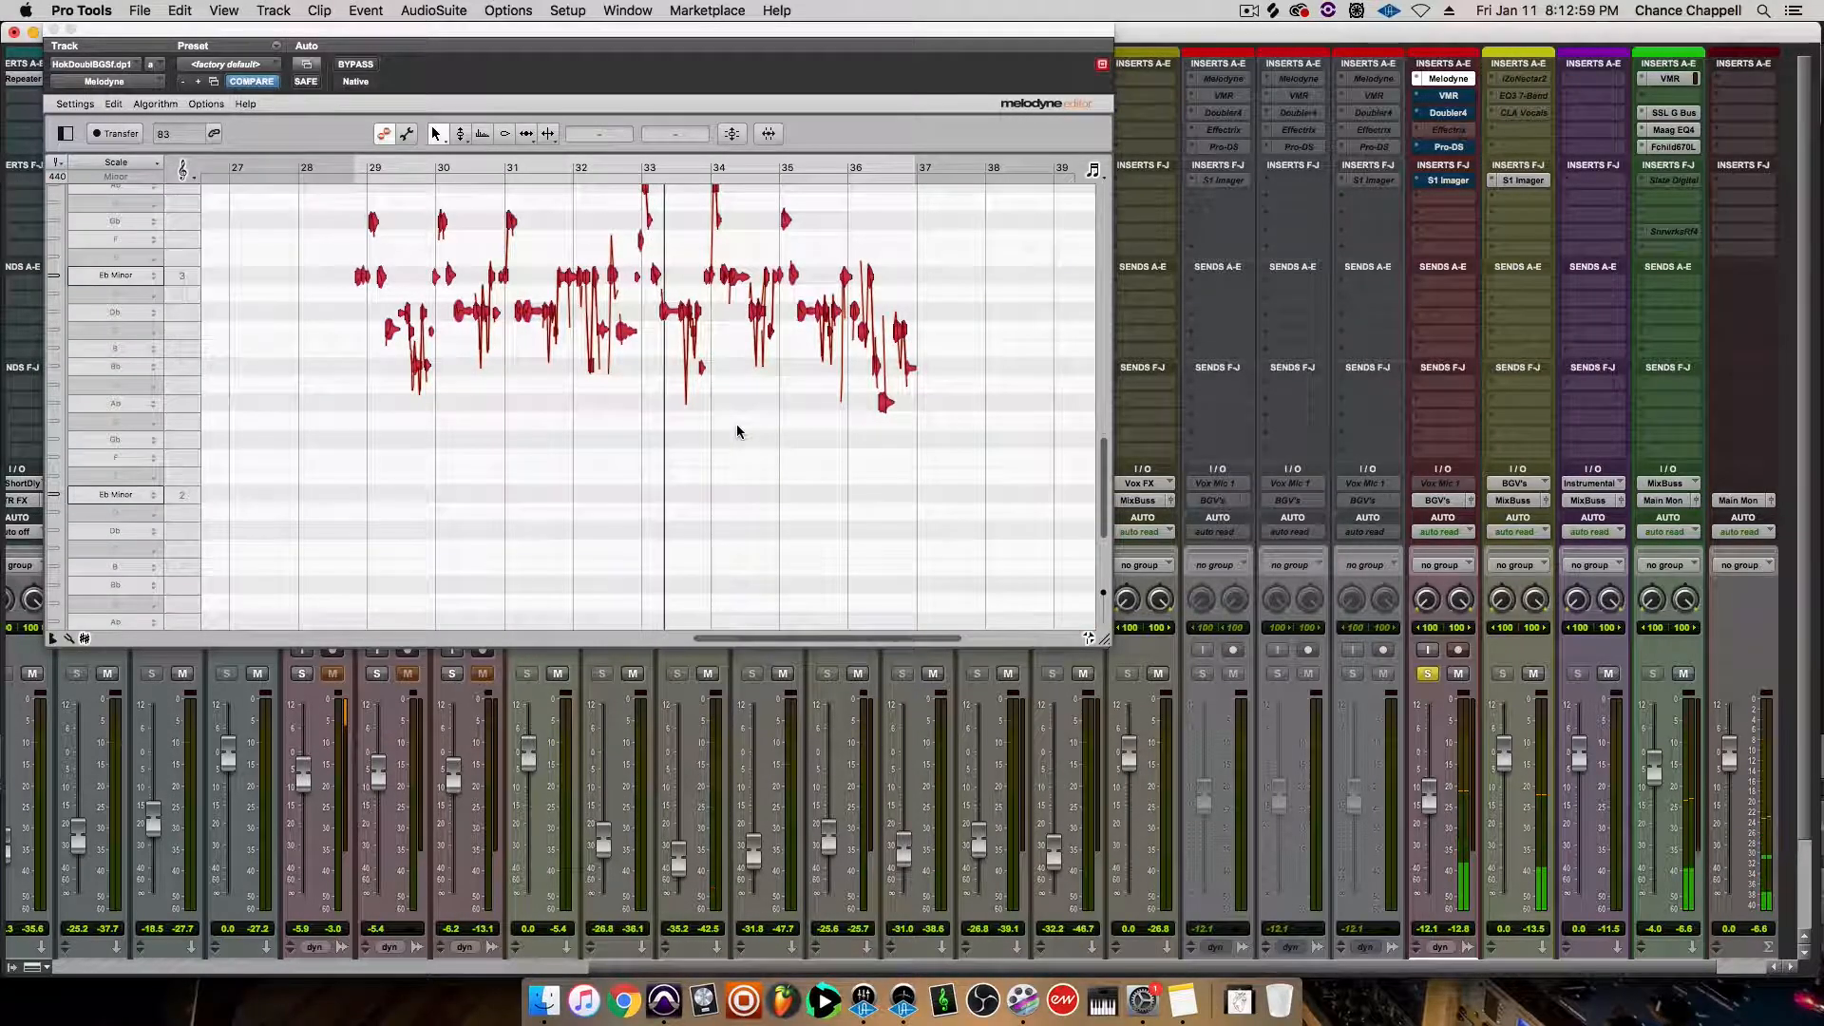
scroll(737, 430, up, 2)
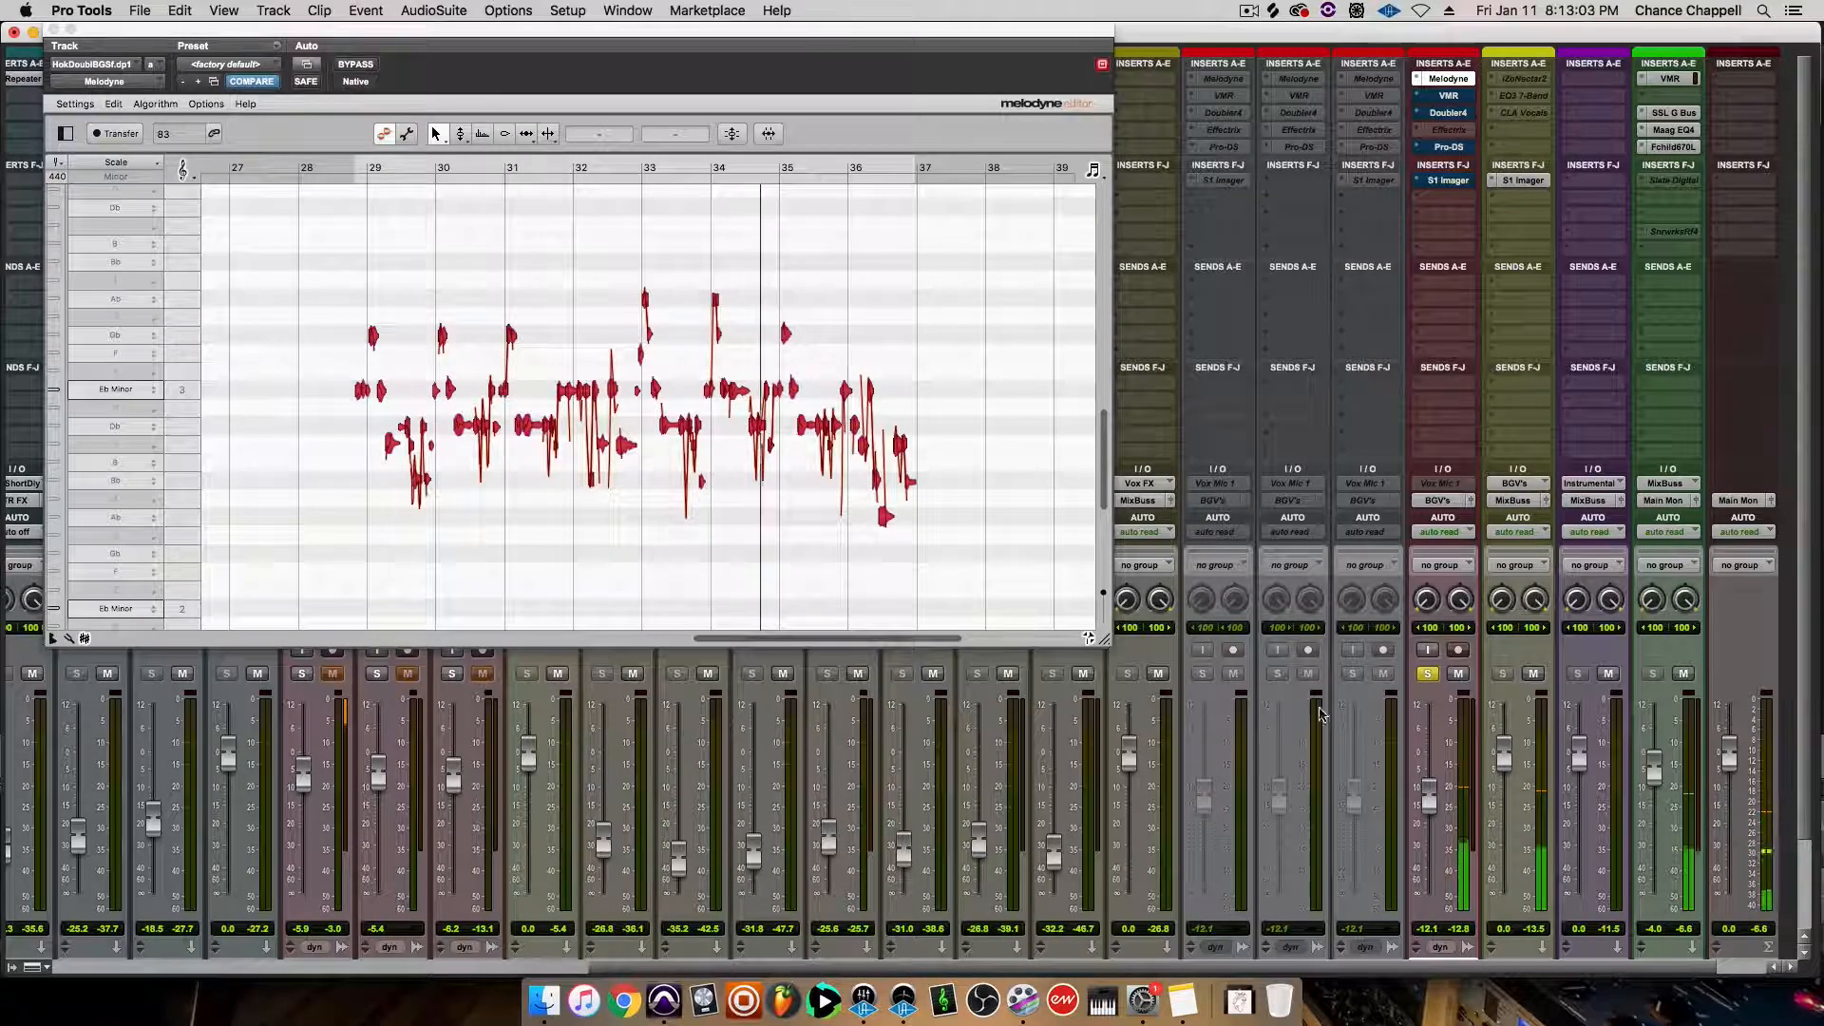
click(1427, 674)
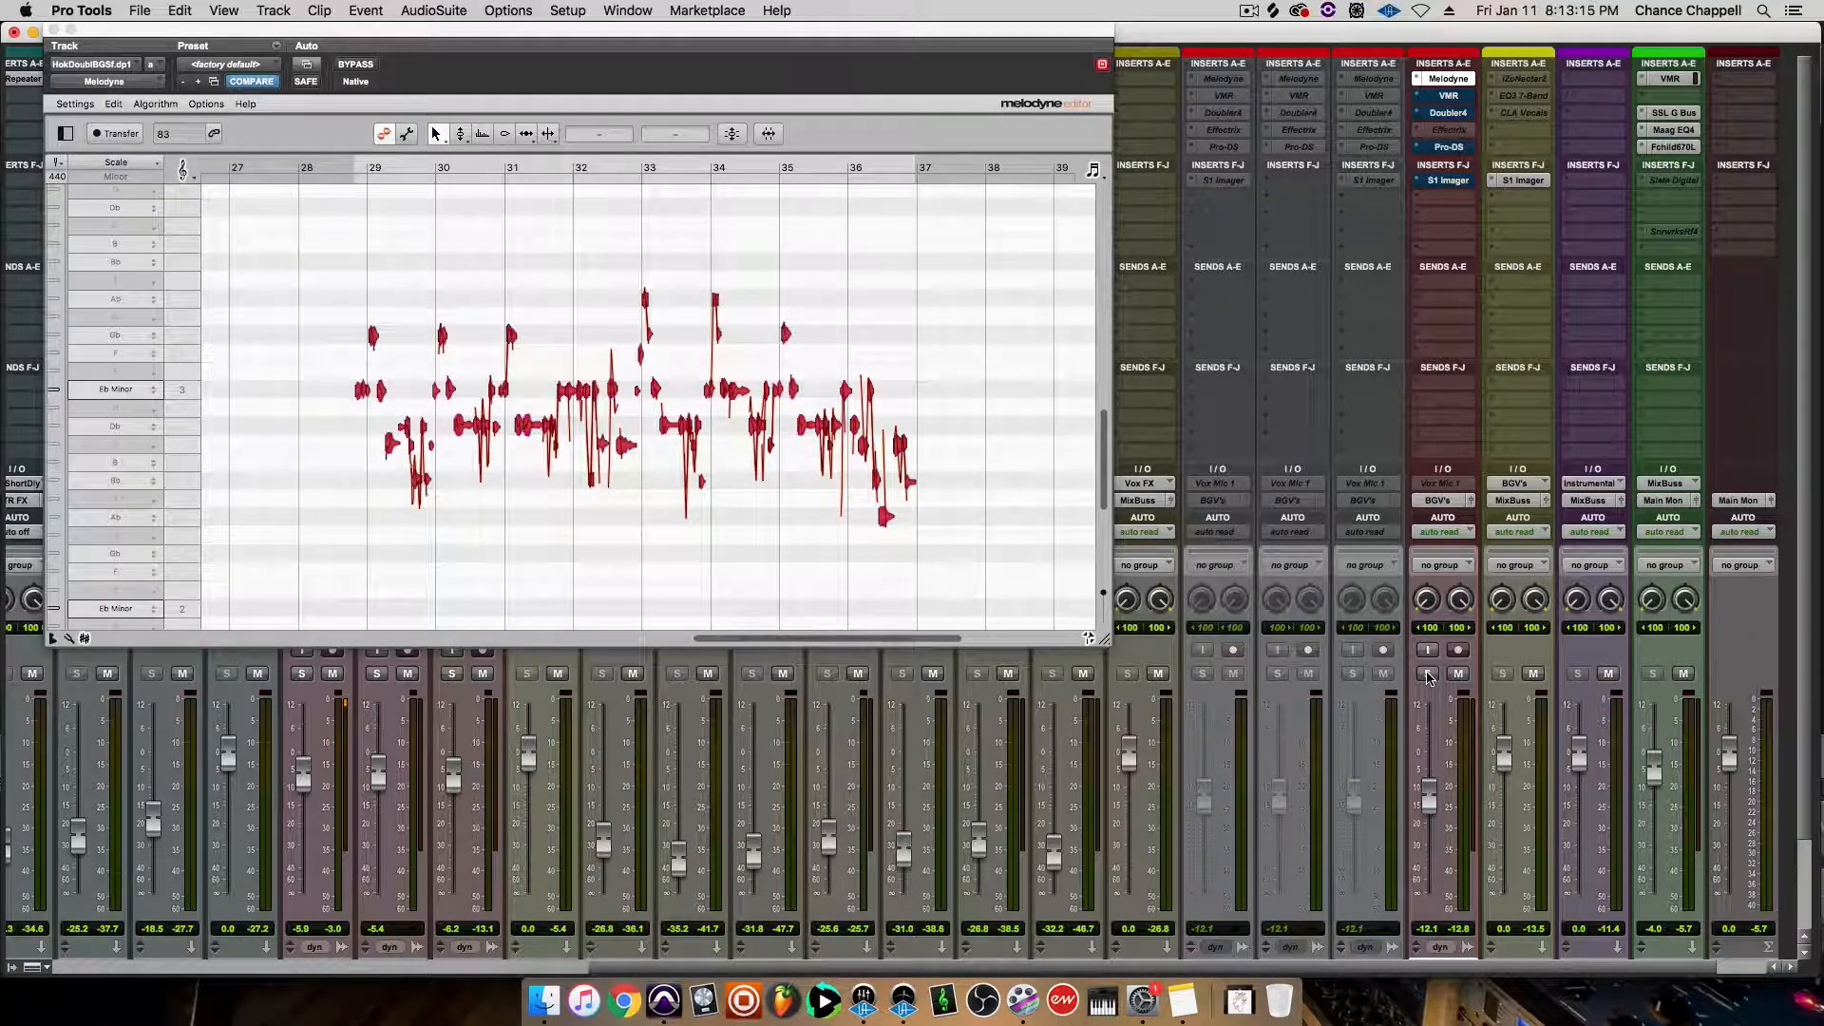
Activate the Virtual Mix Rack on the doubled hook track and compare the sound with and without it, leaving it on
click(1453, 96)
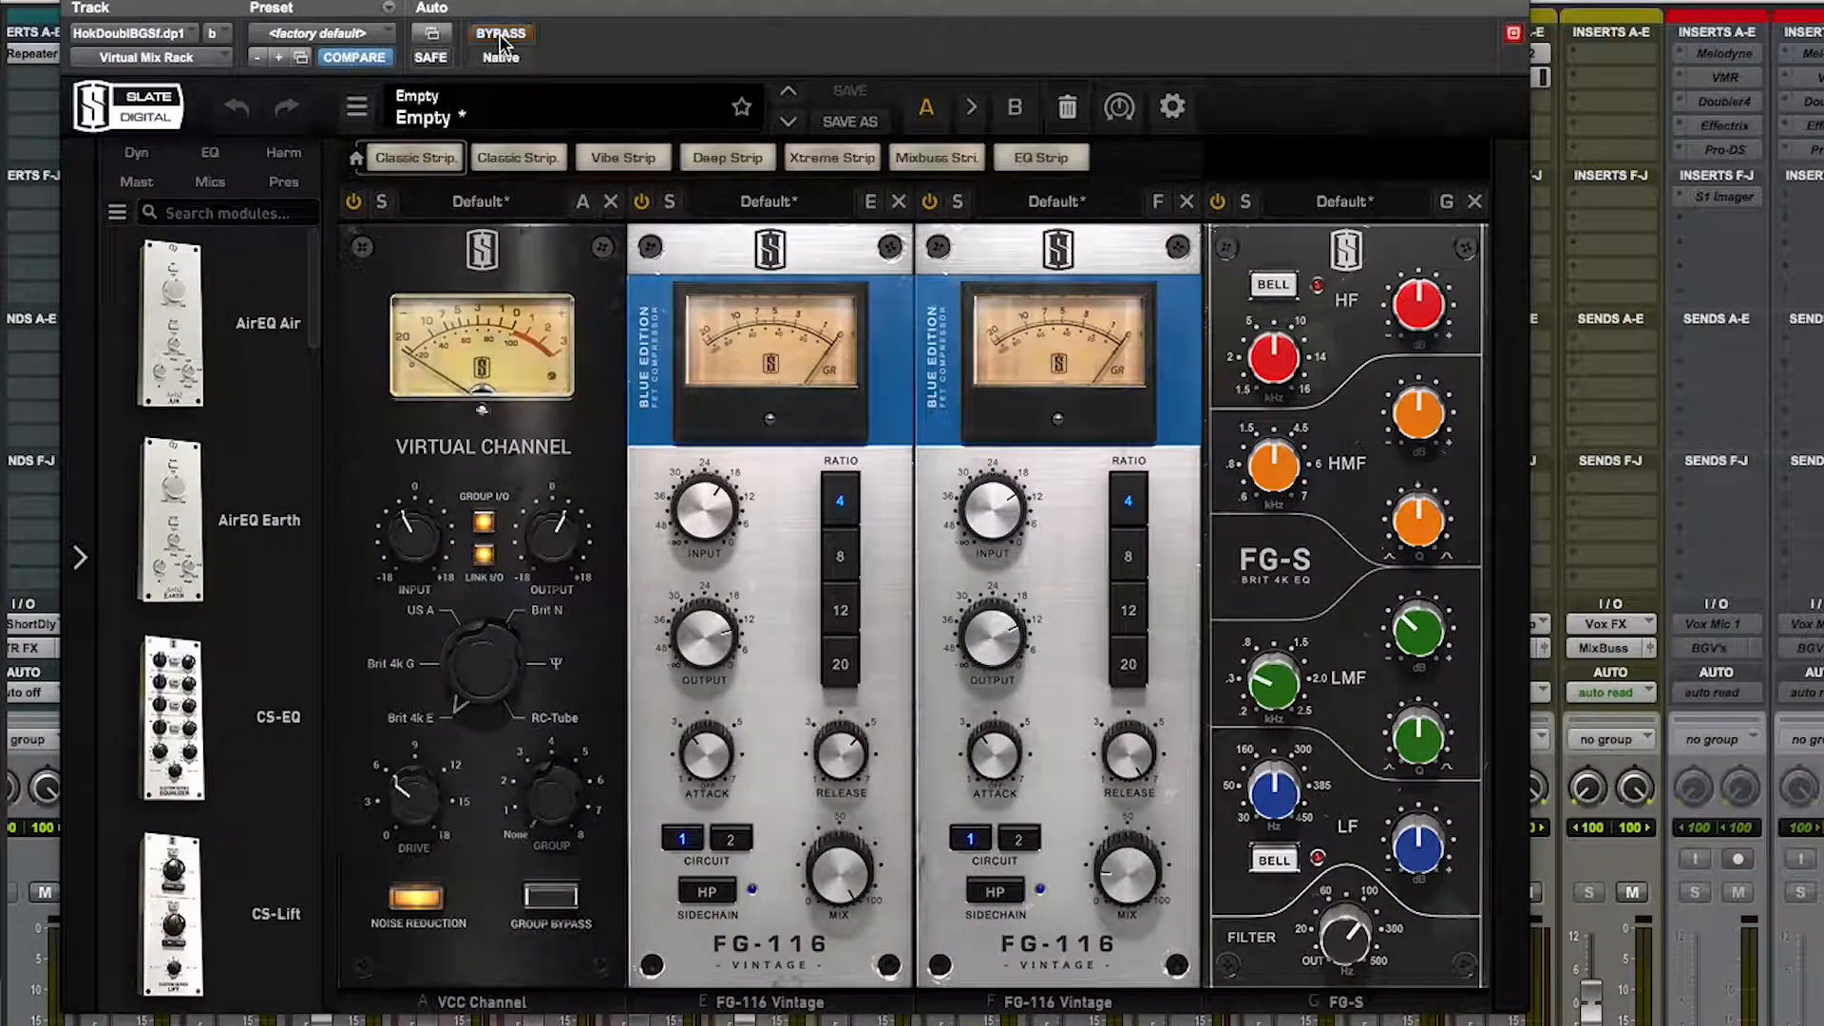
click(500, 34)
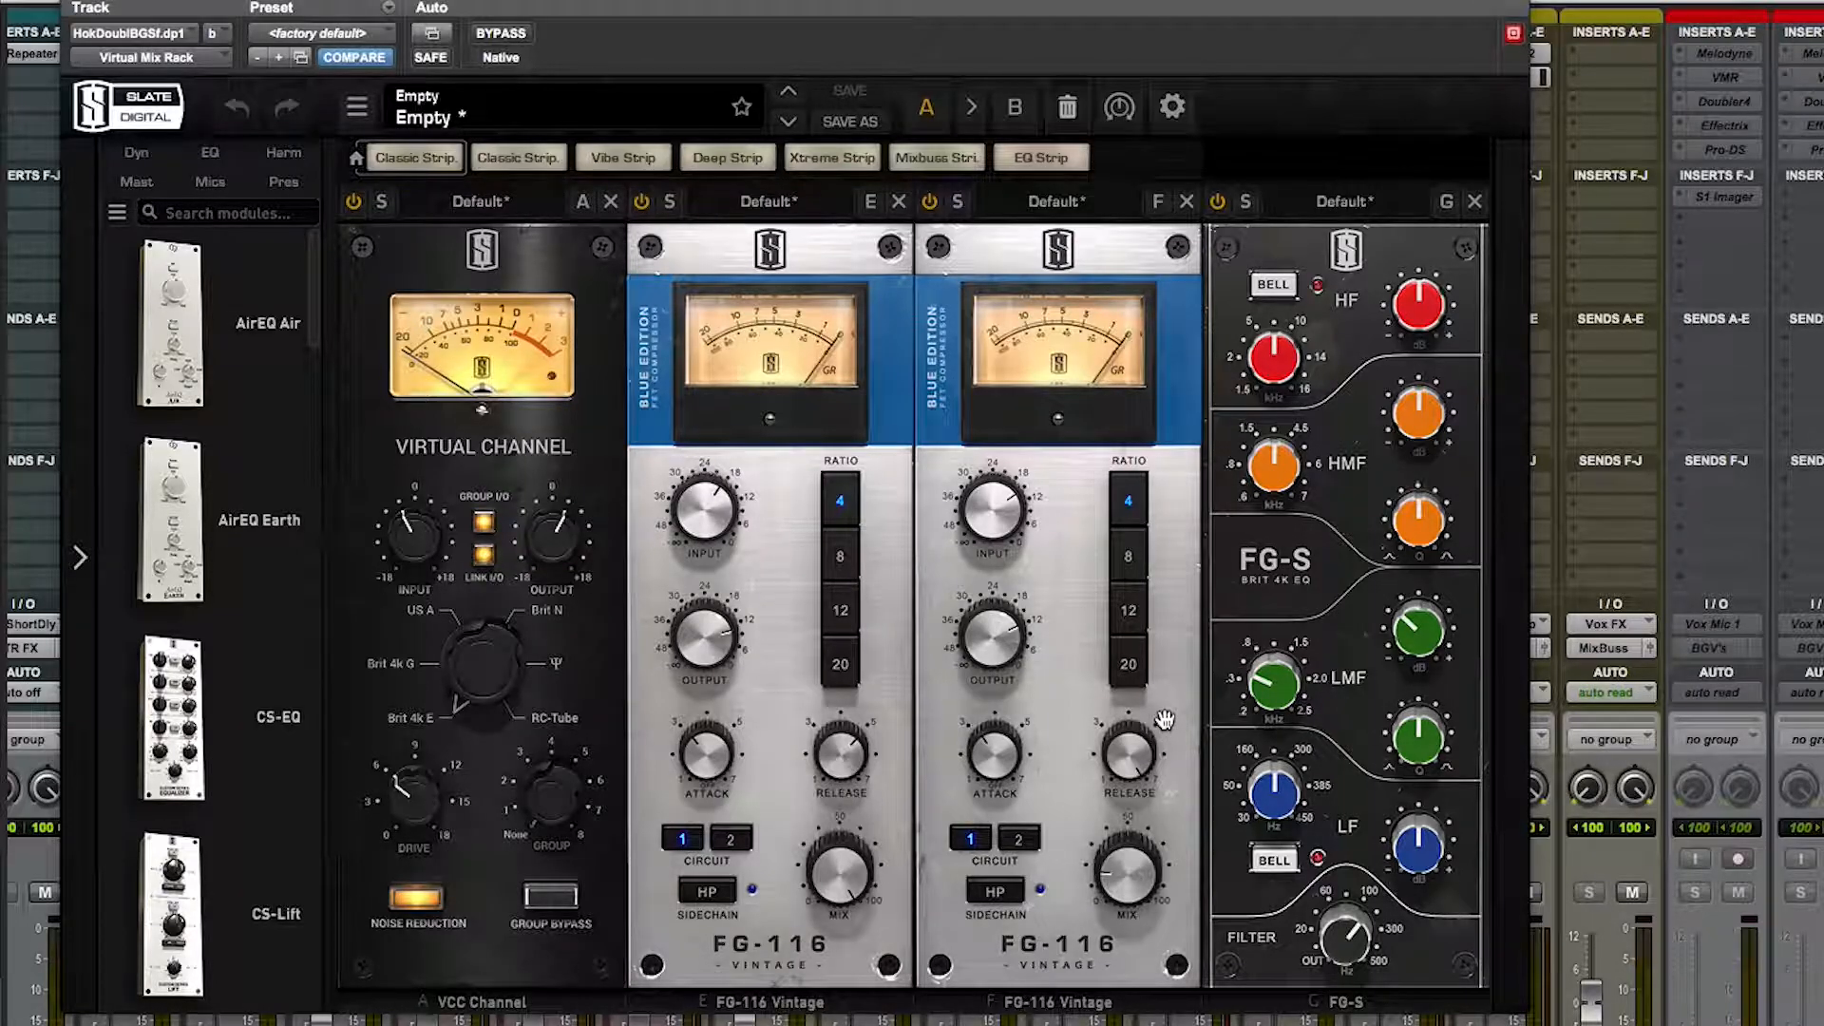
mouse_move(1143, 883)
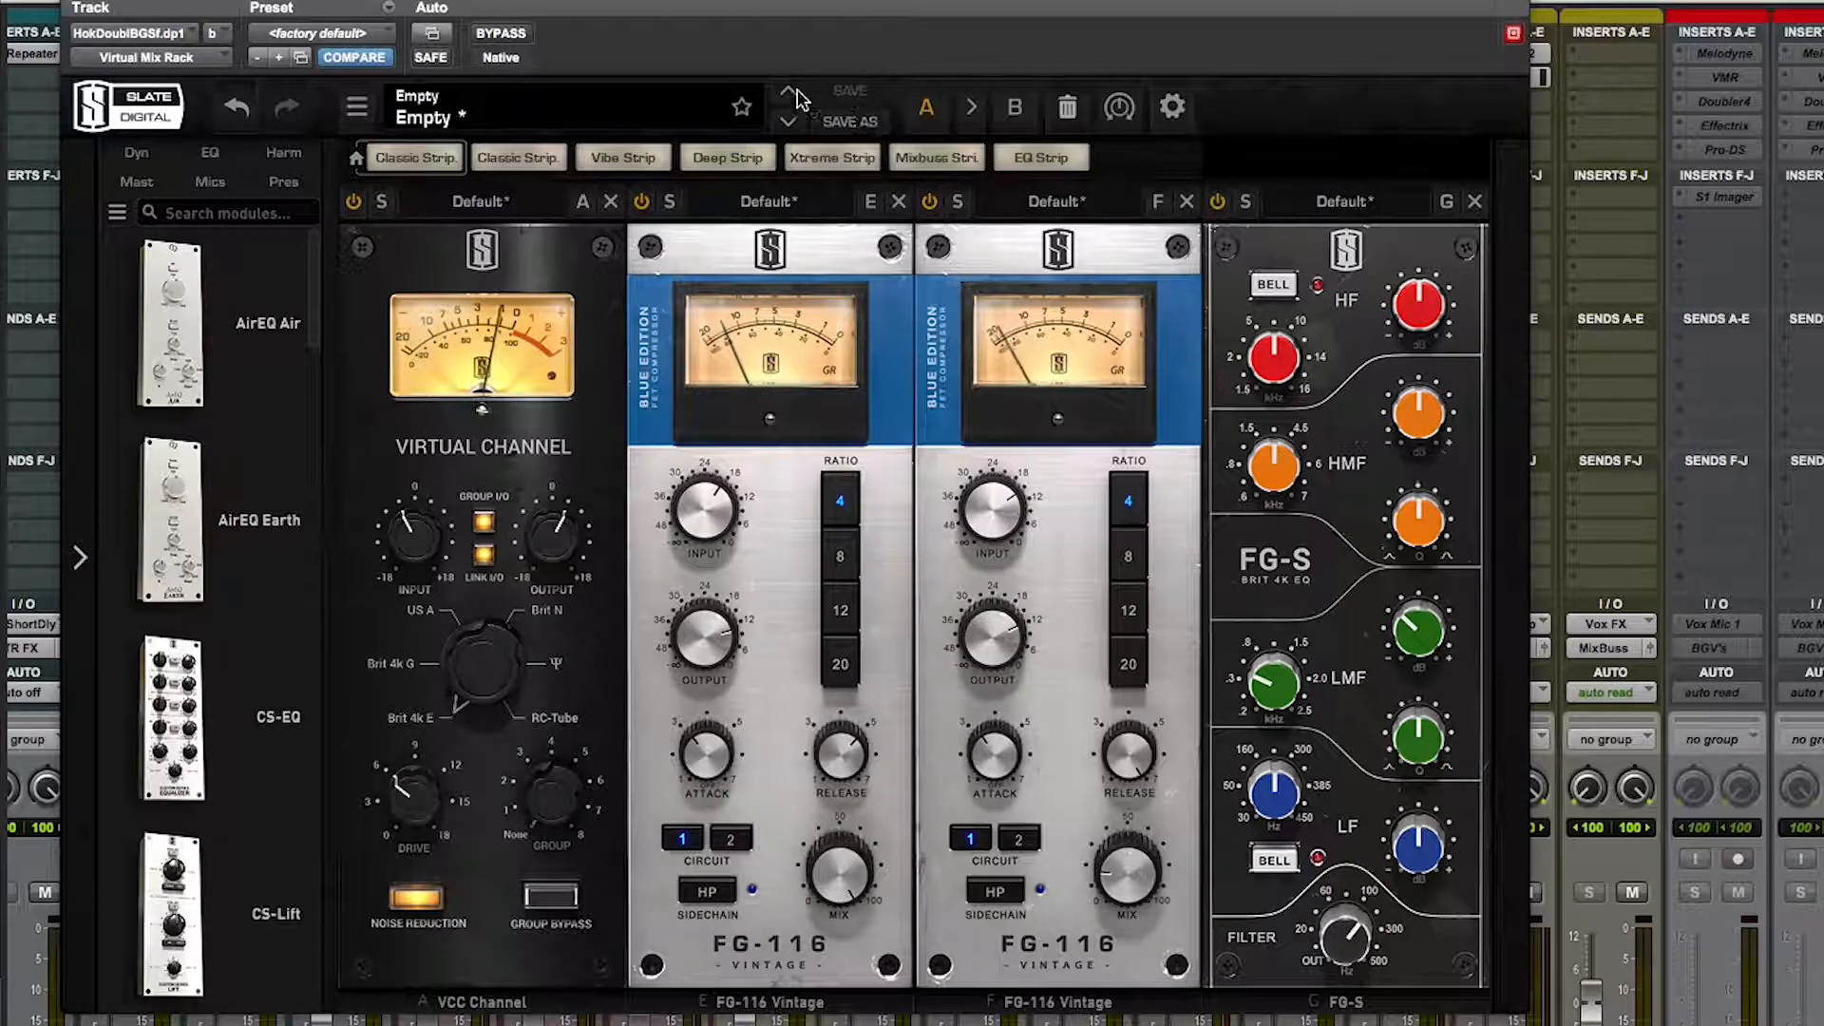
click(513, 36)
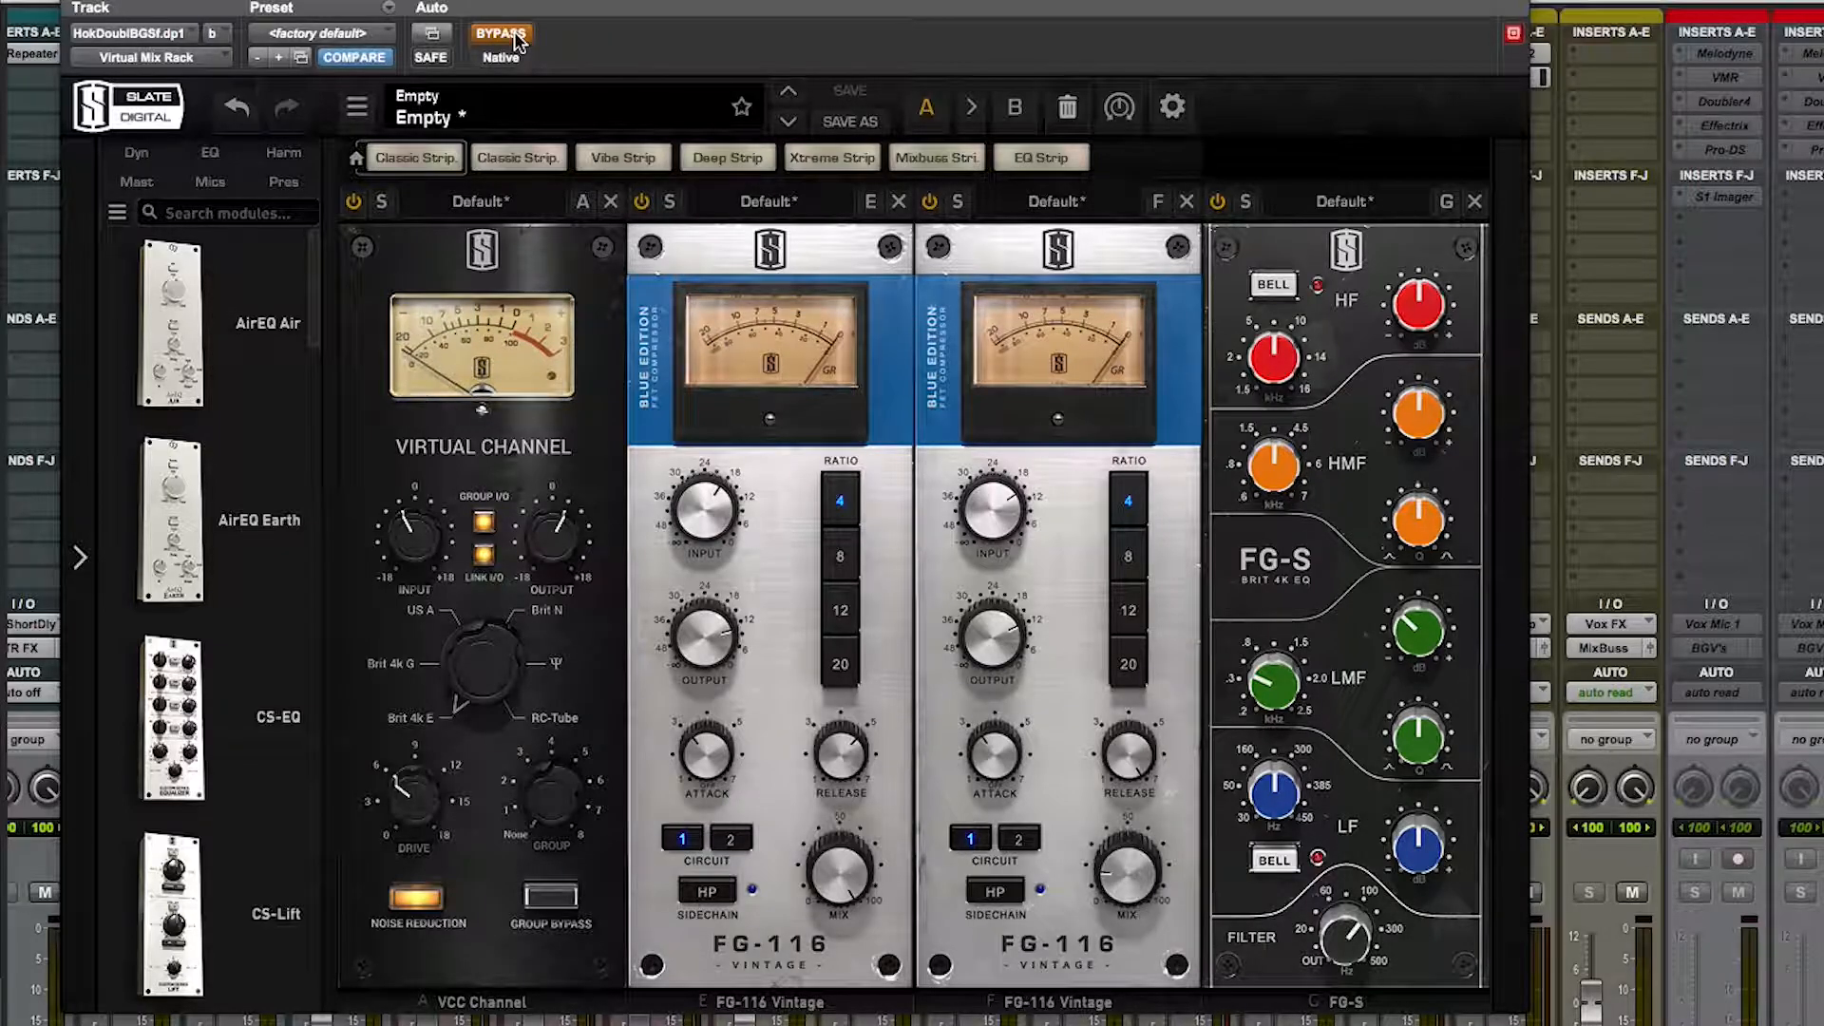
click(513, 36)
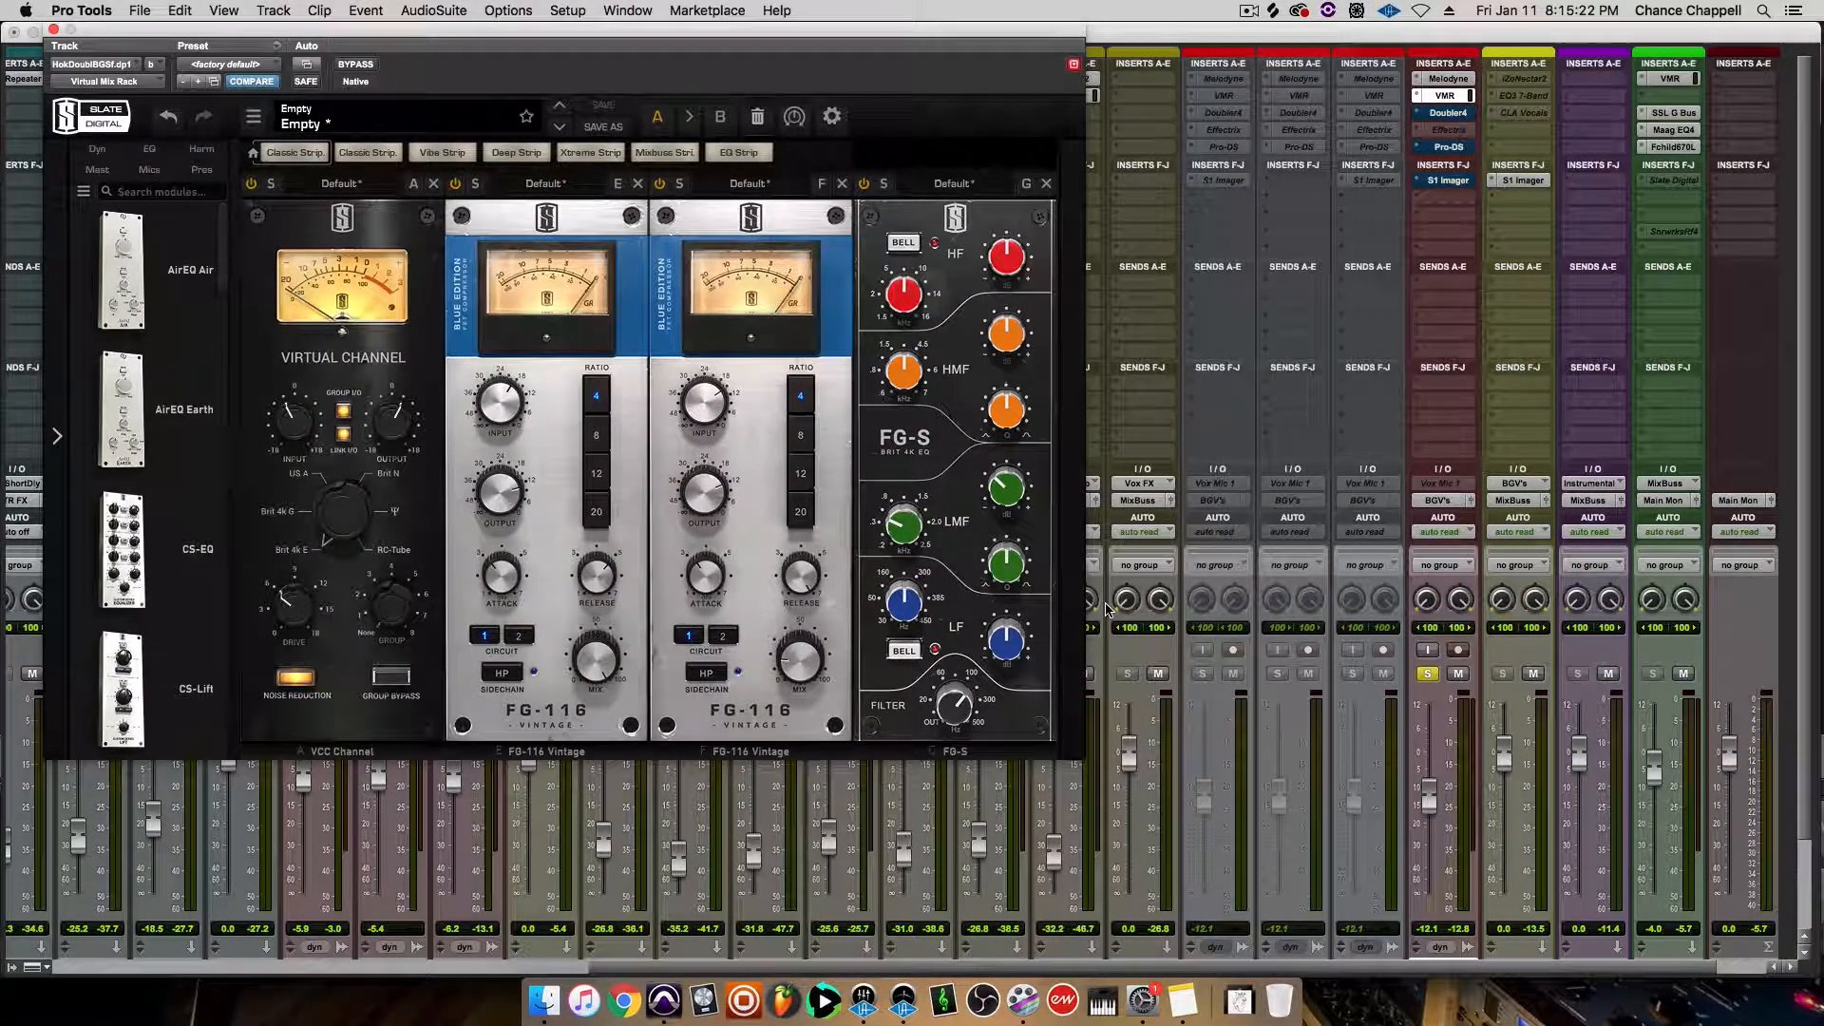
Activate Doubler4 on the doubled hook track and compare the sound with and without it, leaving it on
click(1468, 113)
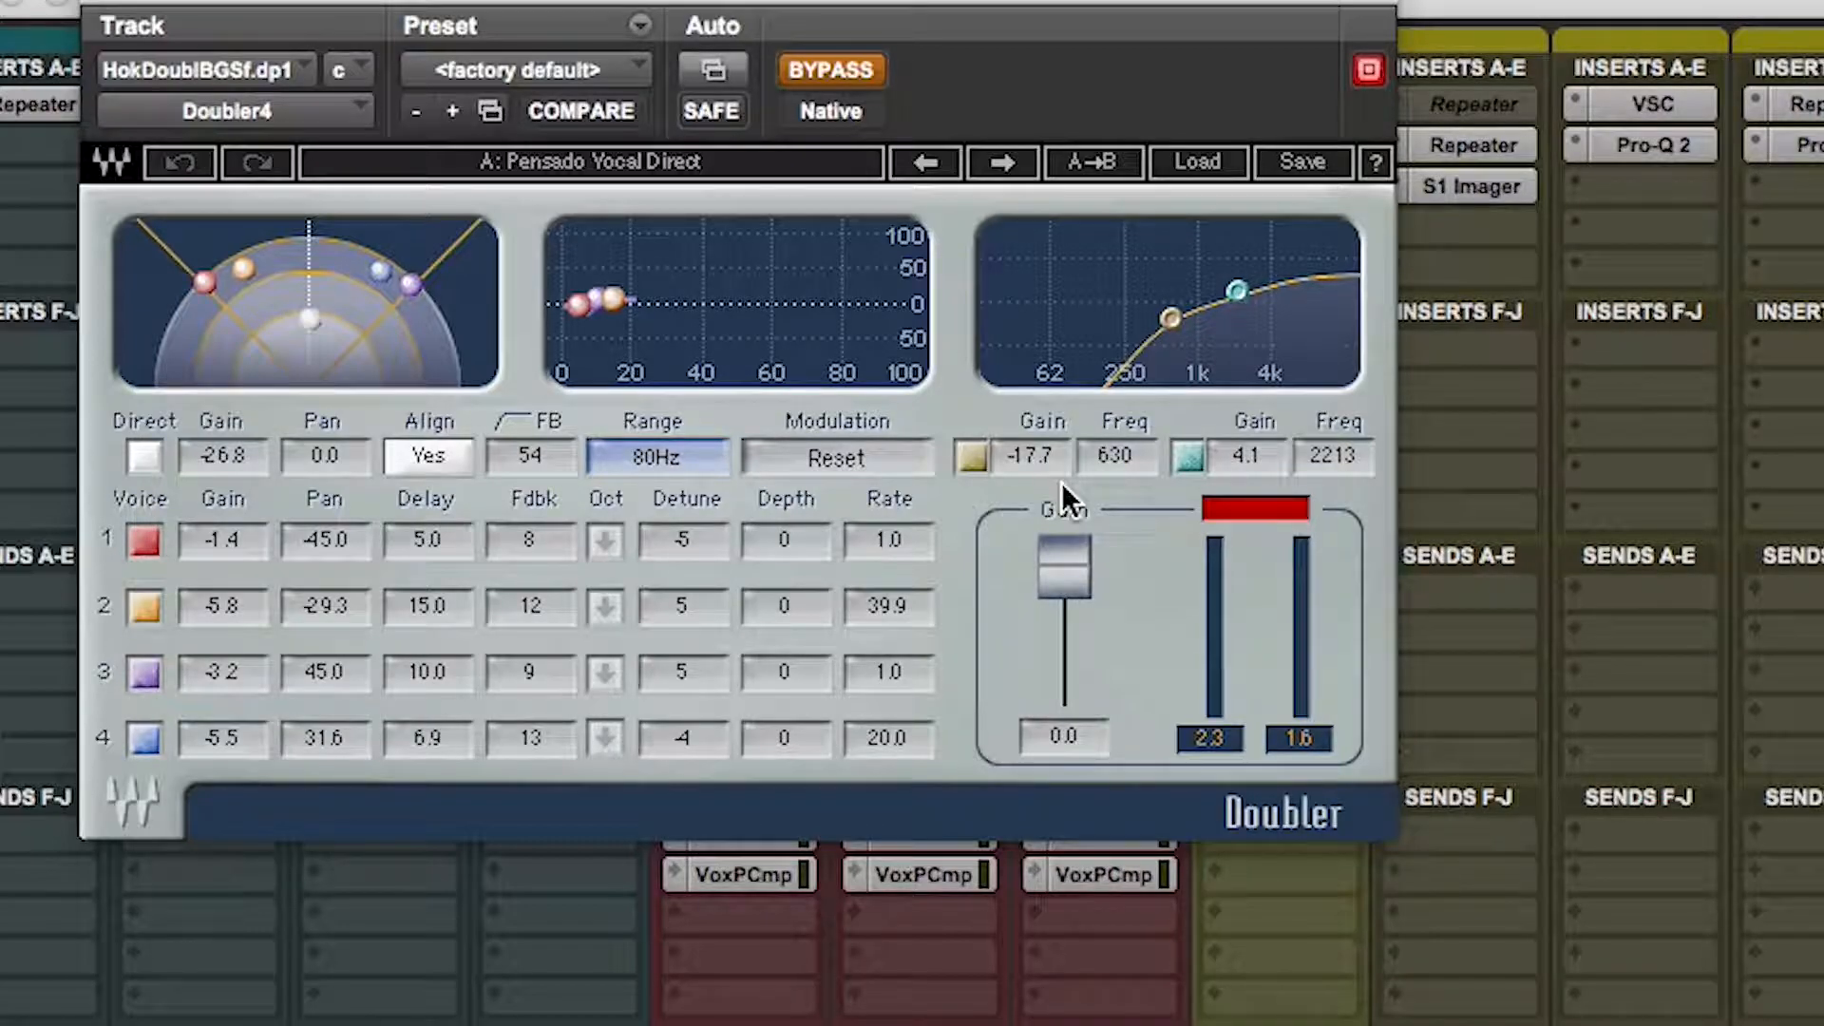
click(849, 72)
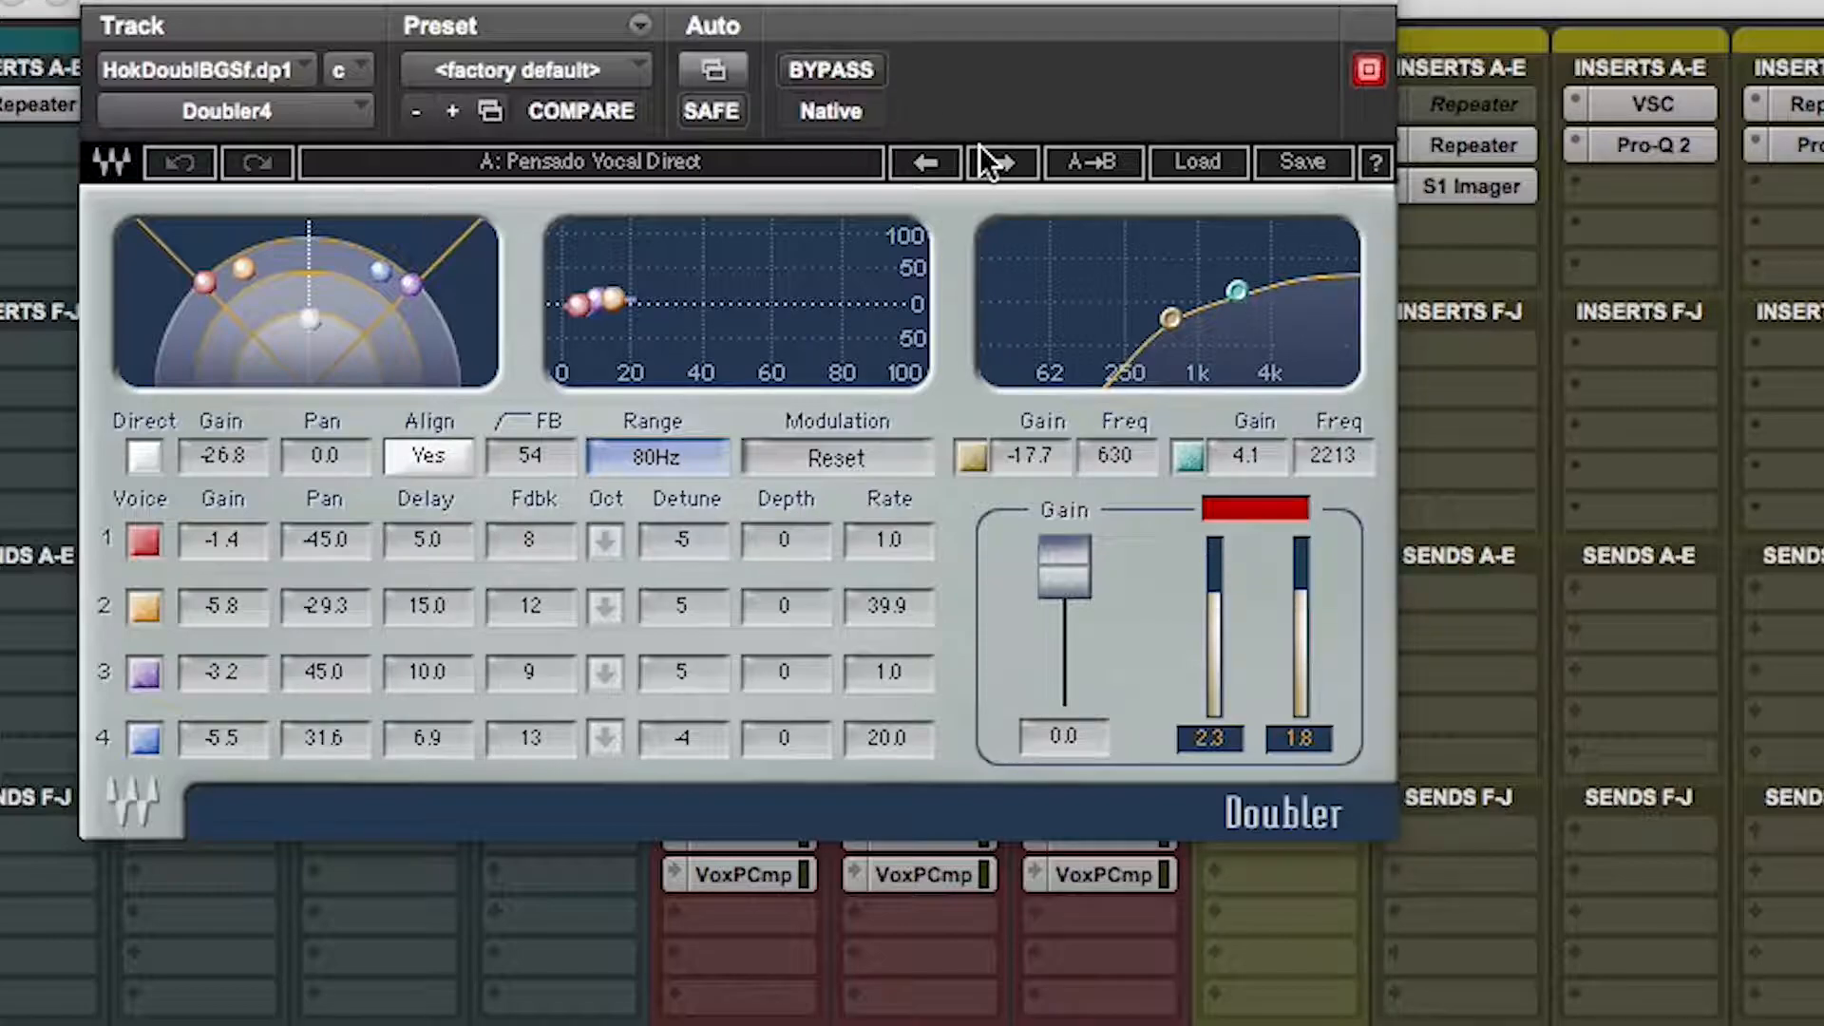
click(836, 70)
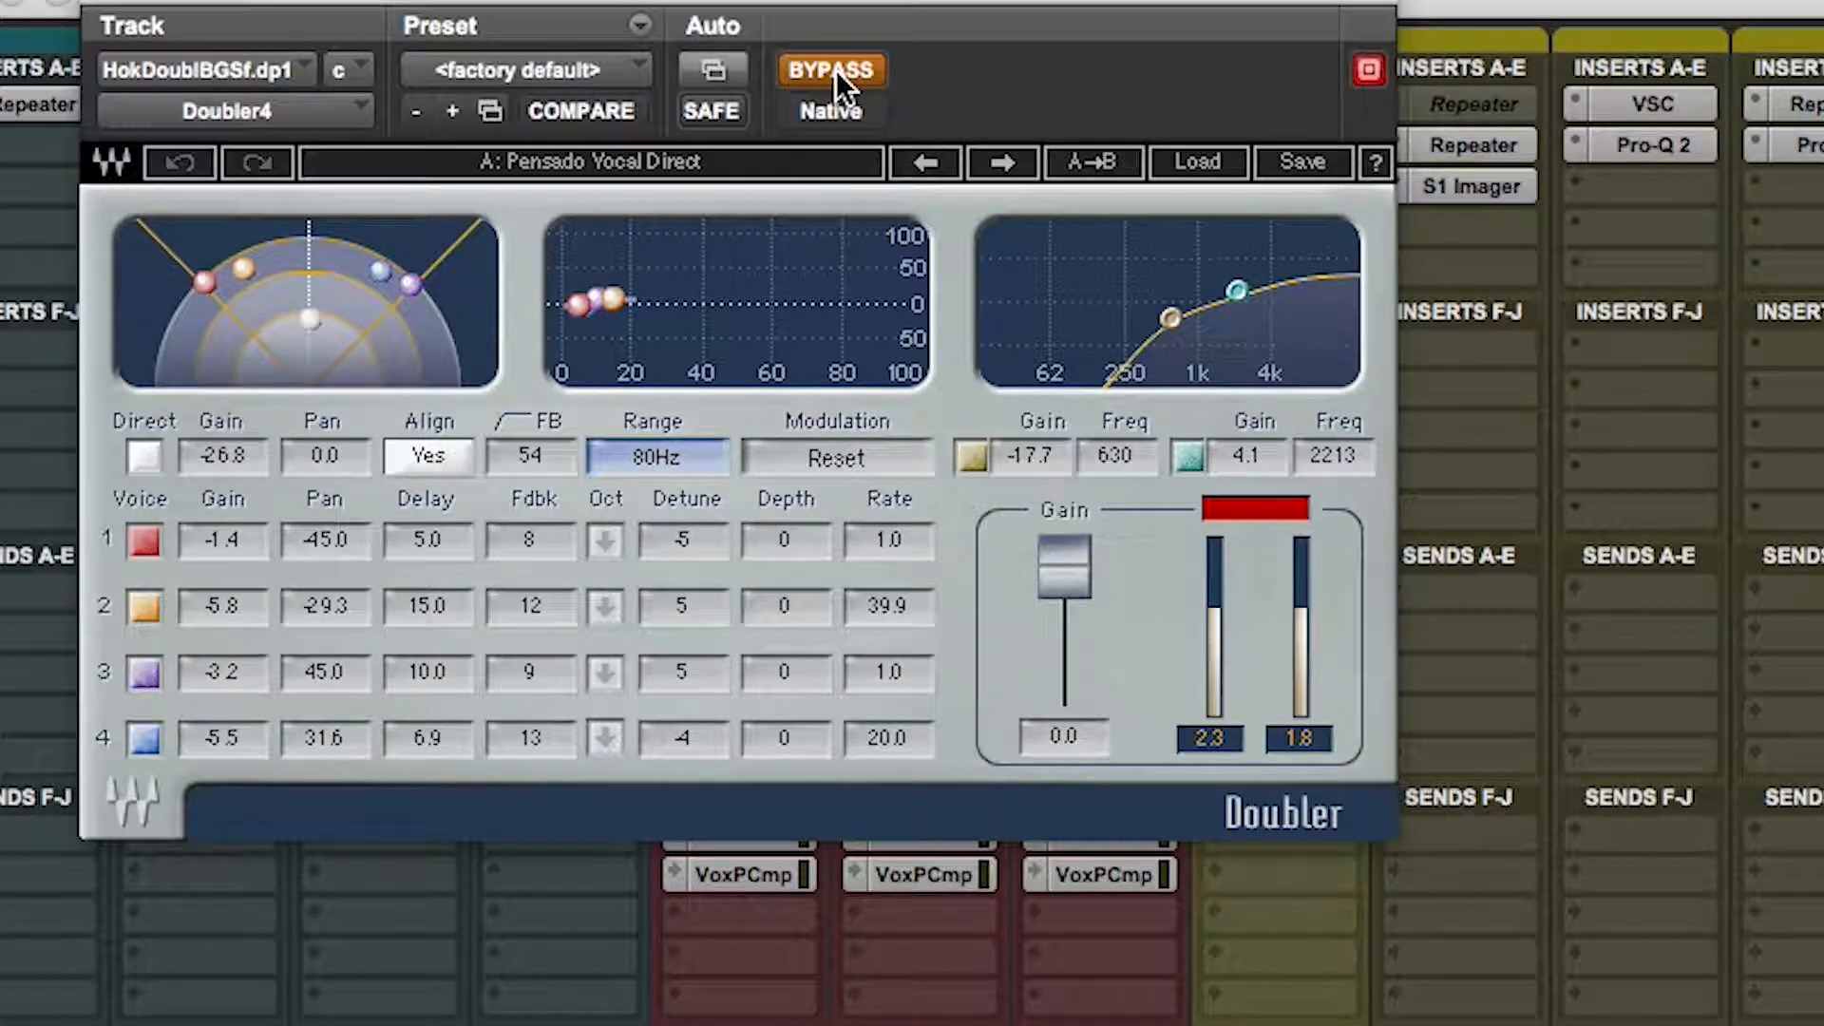
click(836, 70)
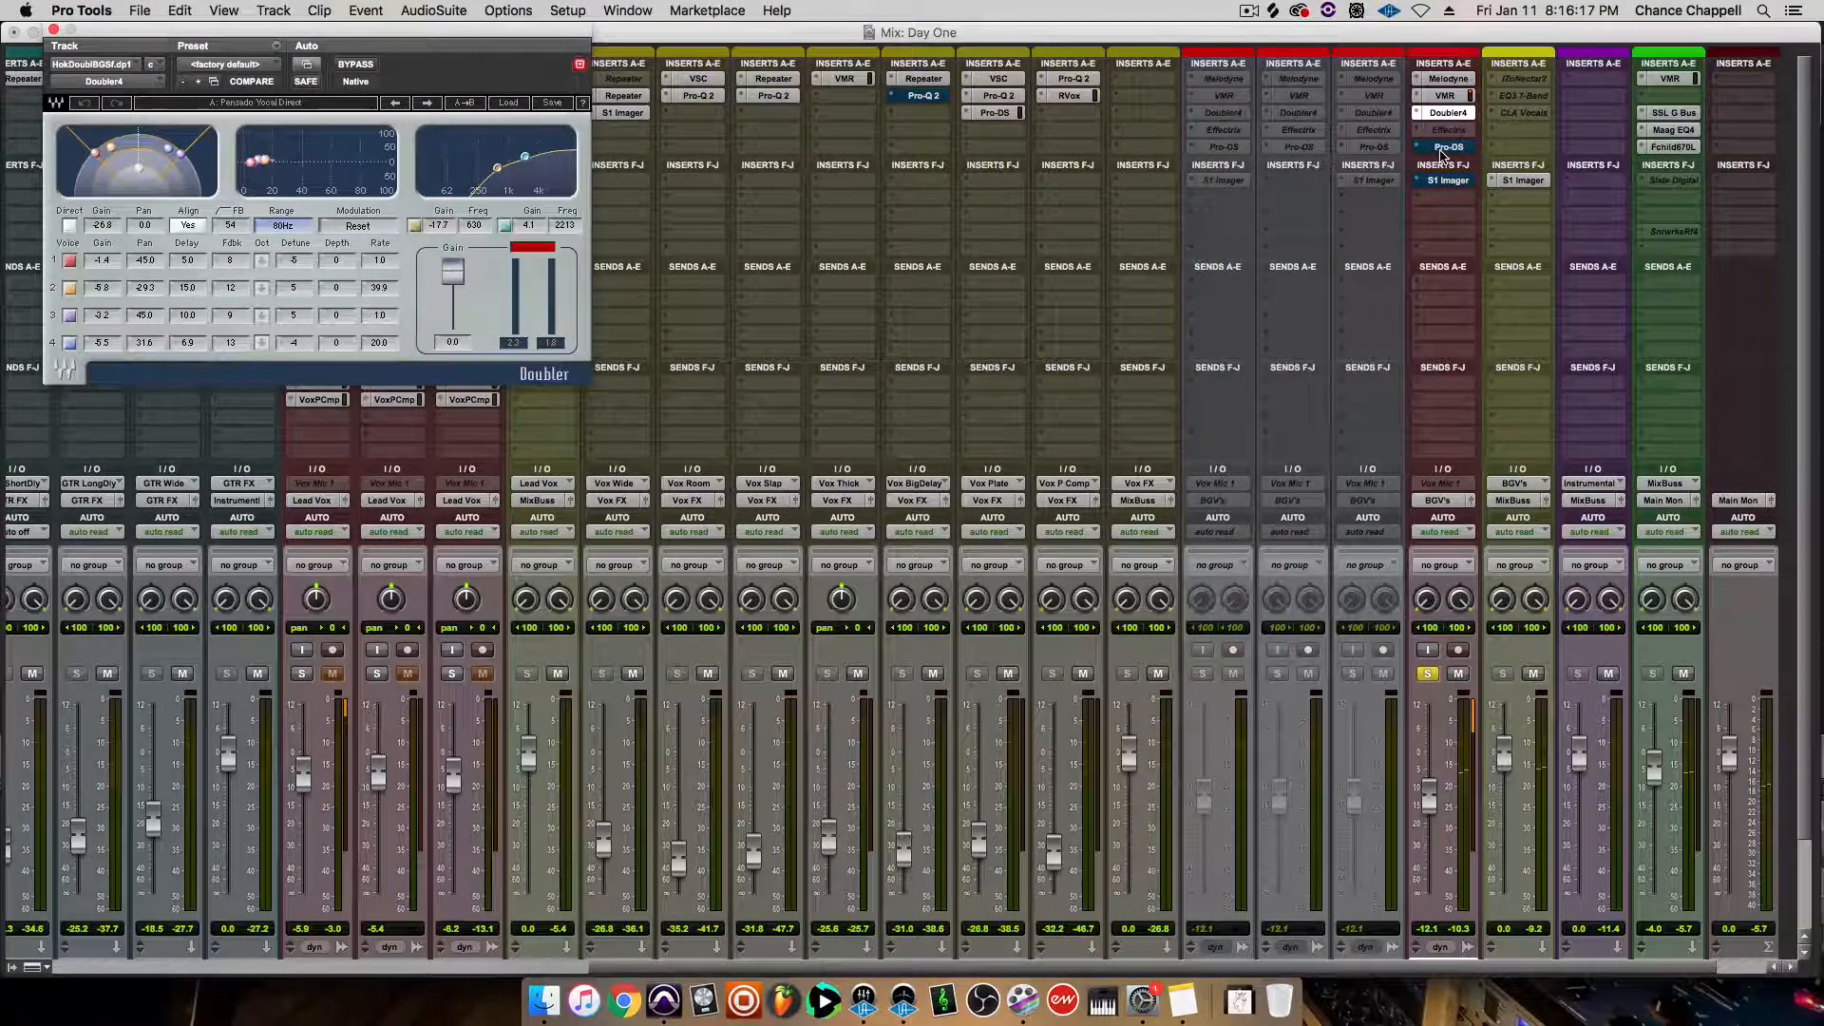
Open FabFilter Pro-DS on the doubled hook track and take it out of bypass
click(1445, 148)
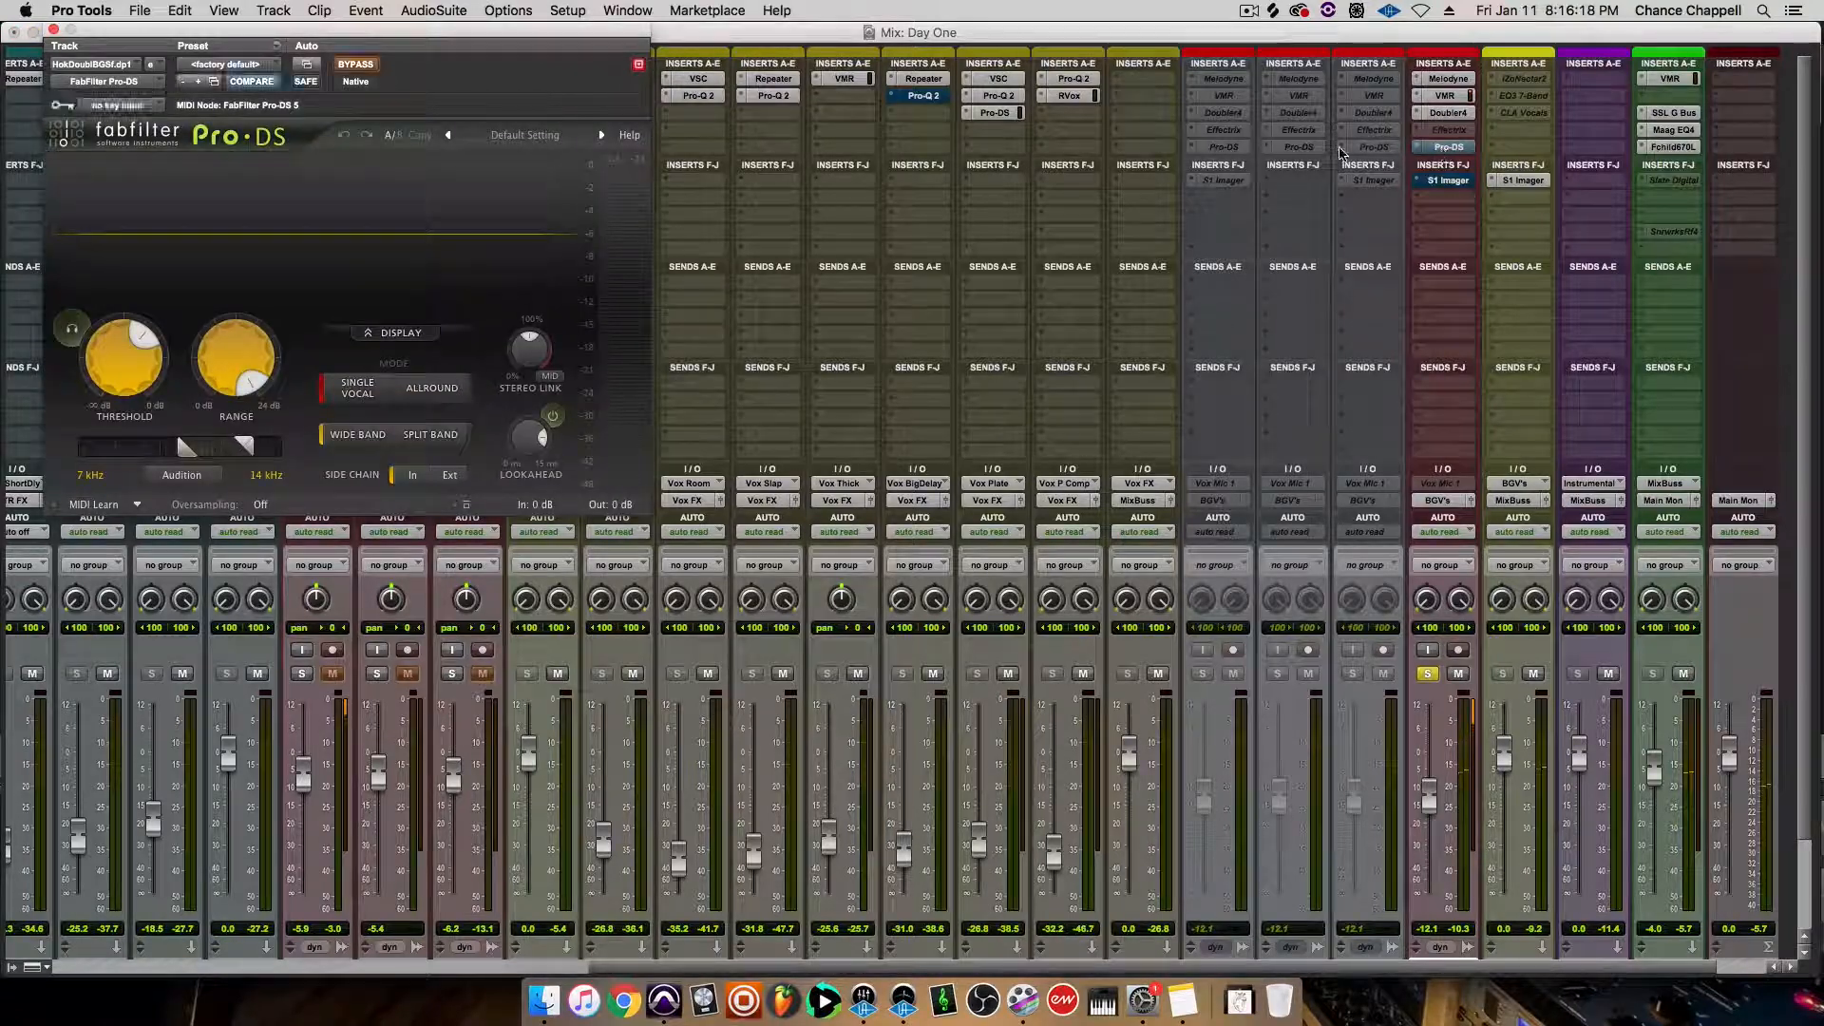
click(367, 69)
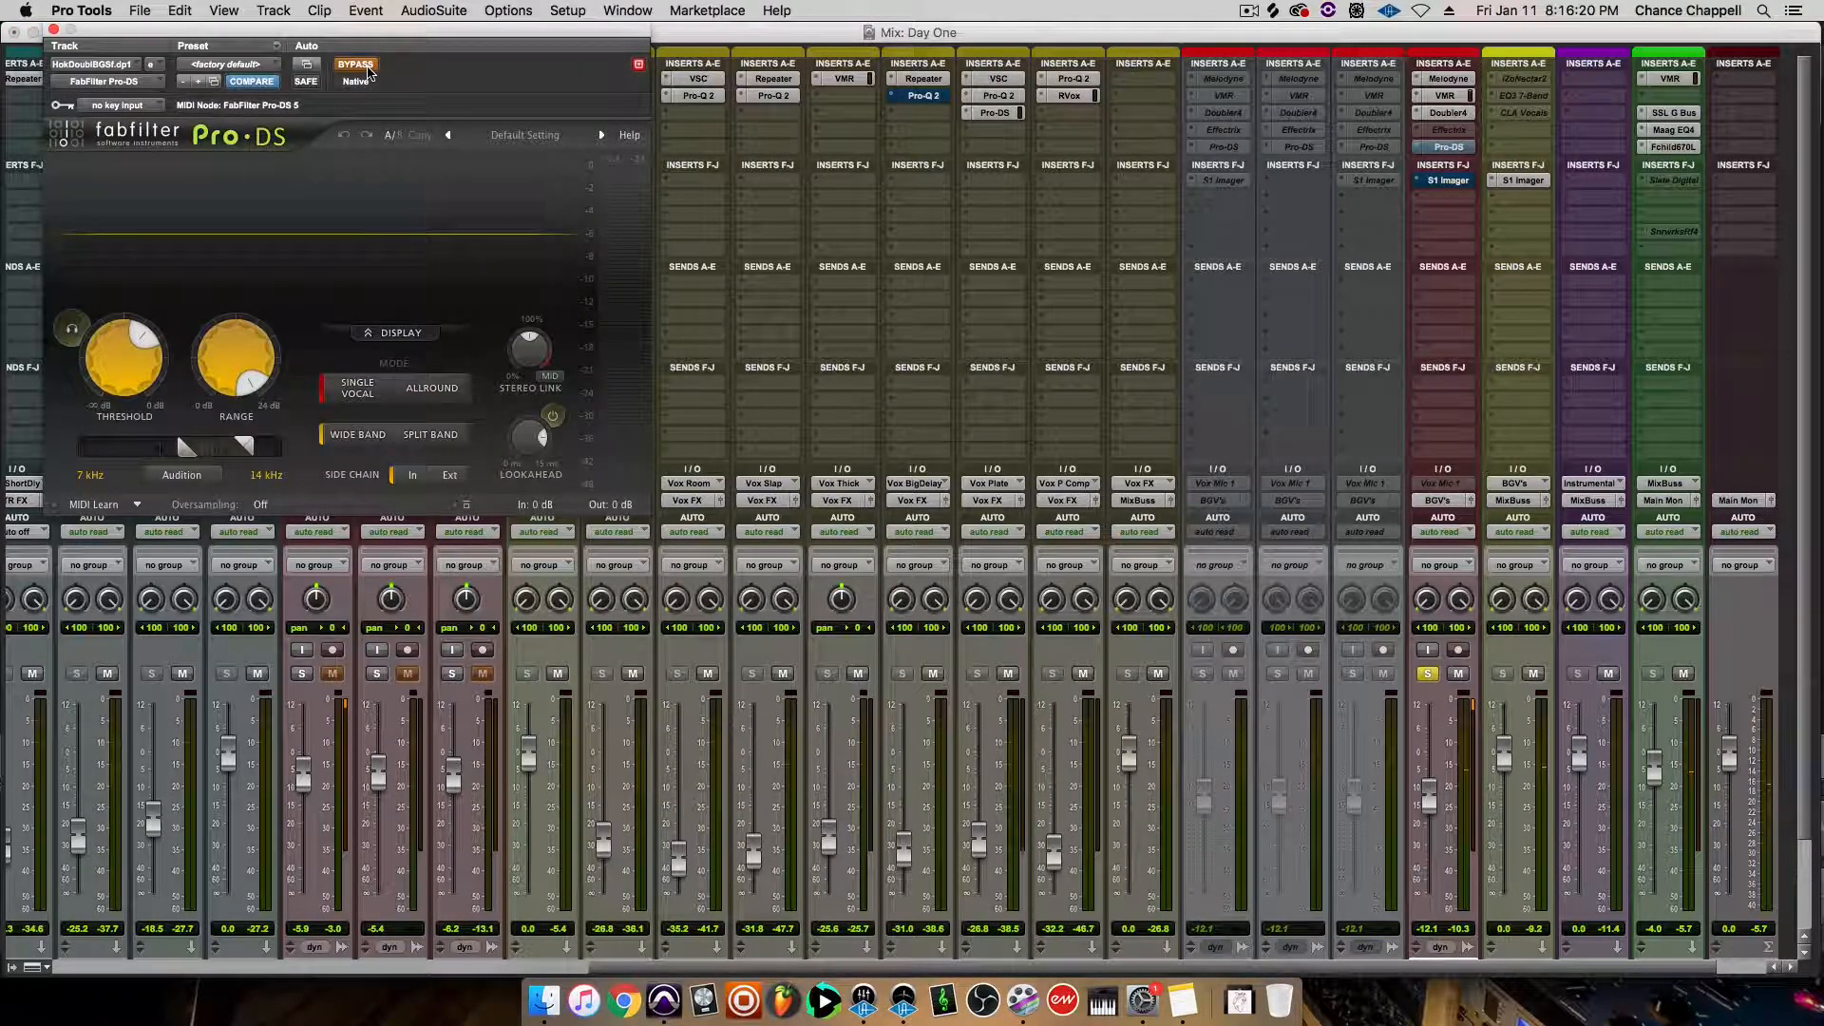
click(367, 68)
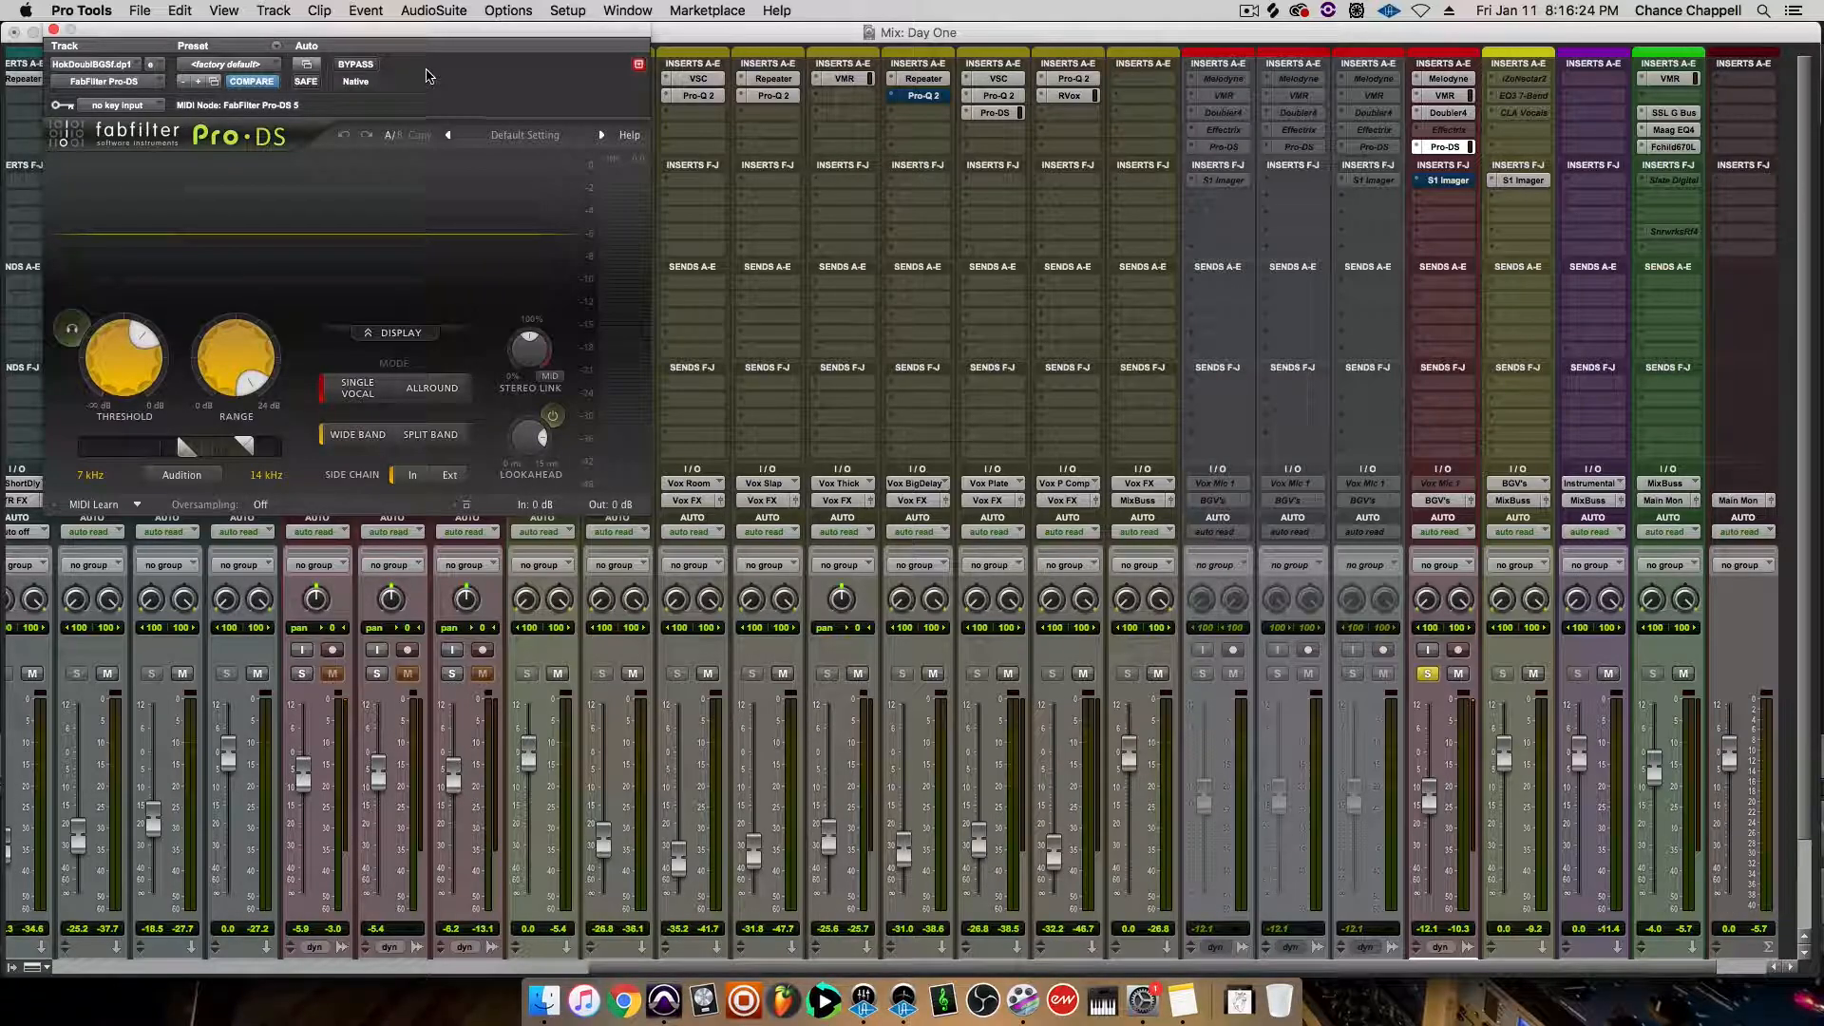
Audition the doubled hook alone, in the full mix and soloed with the lead hook, and stop playback with all solos cleared
key(space)
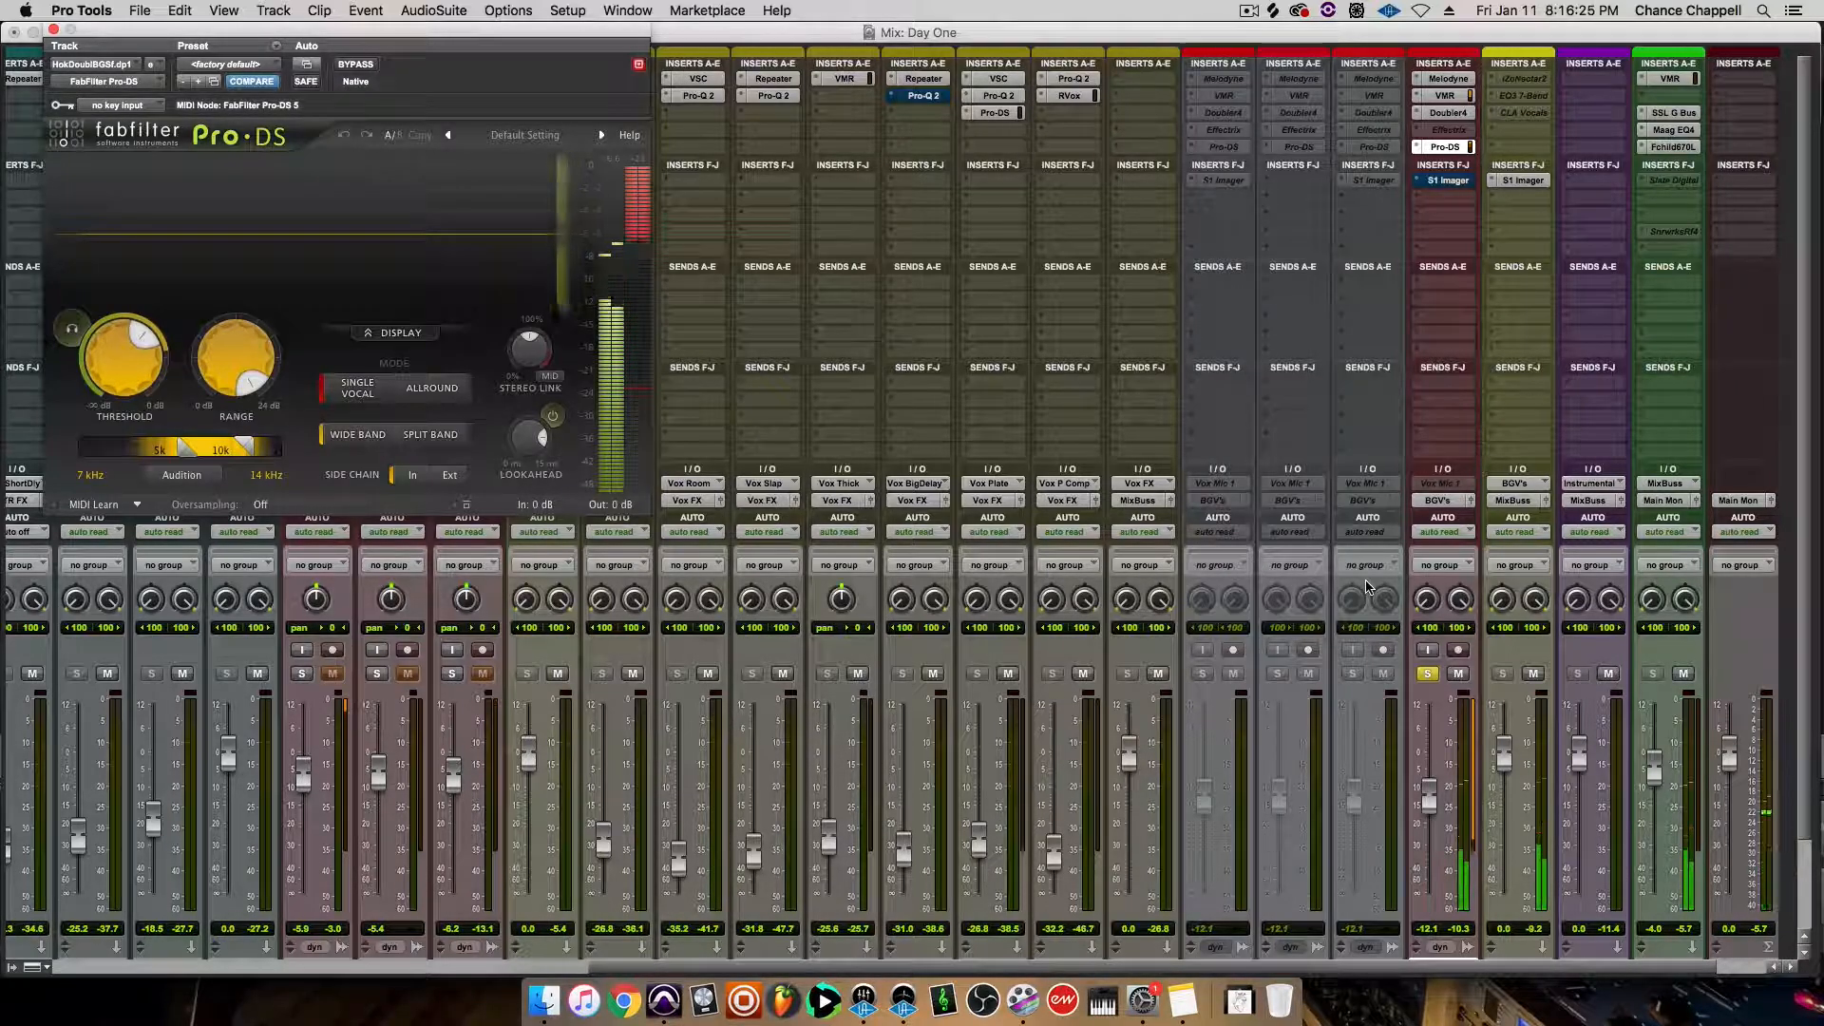
click(1428, 675)
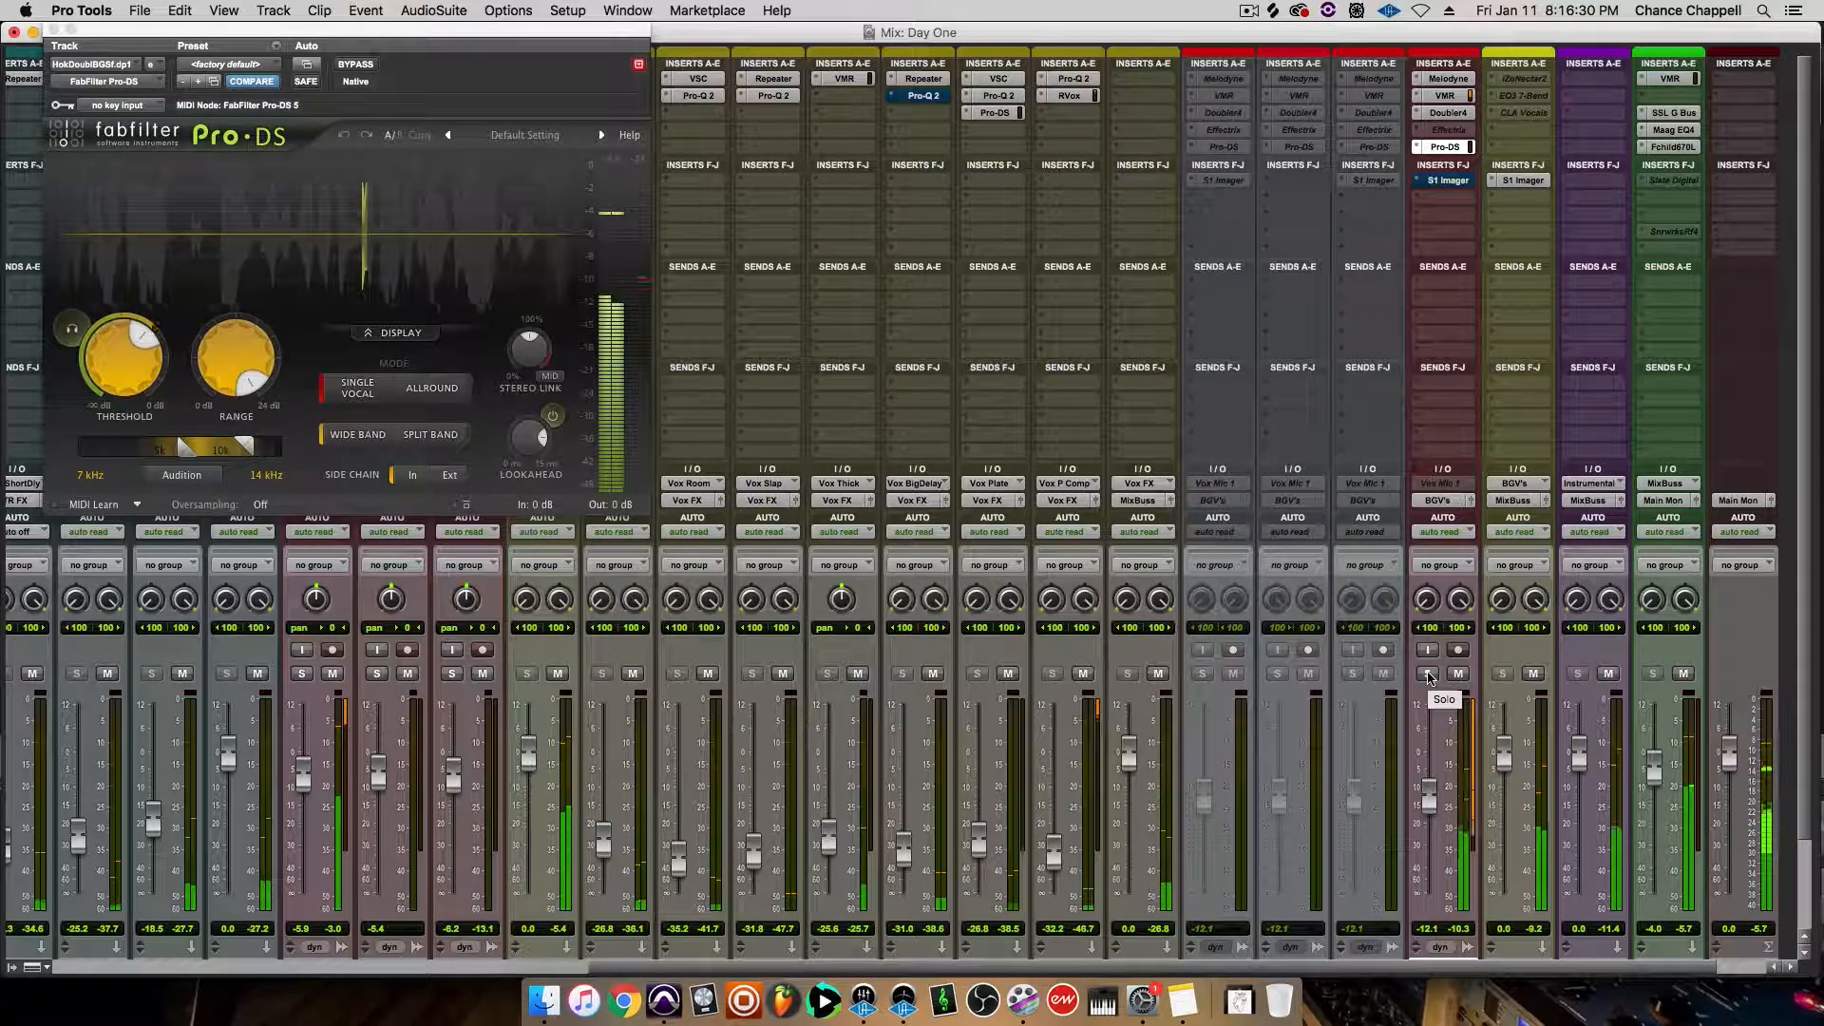
click(302, 674)
click(1428, 674)
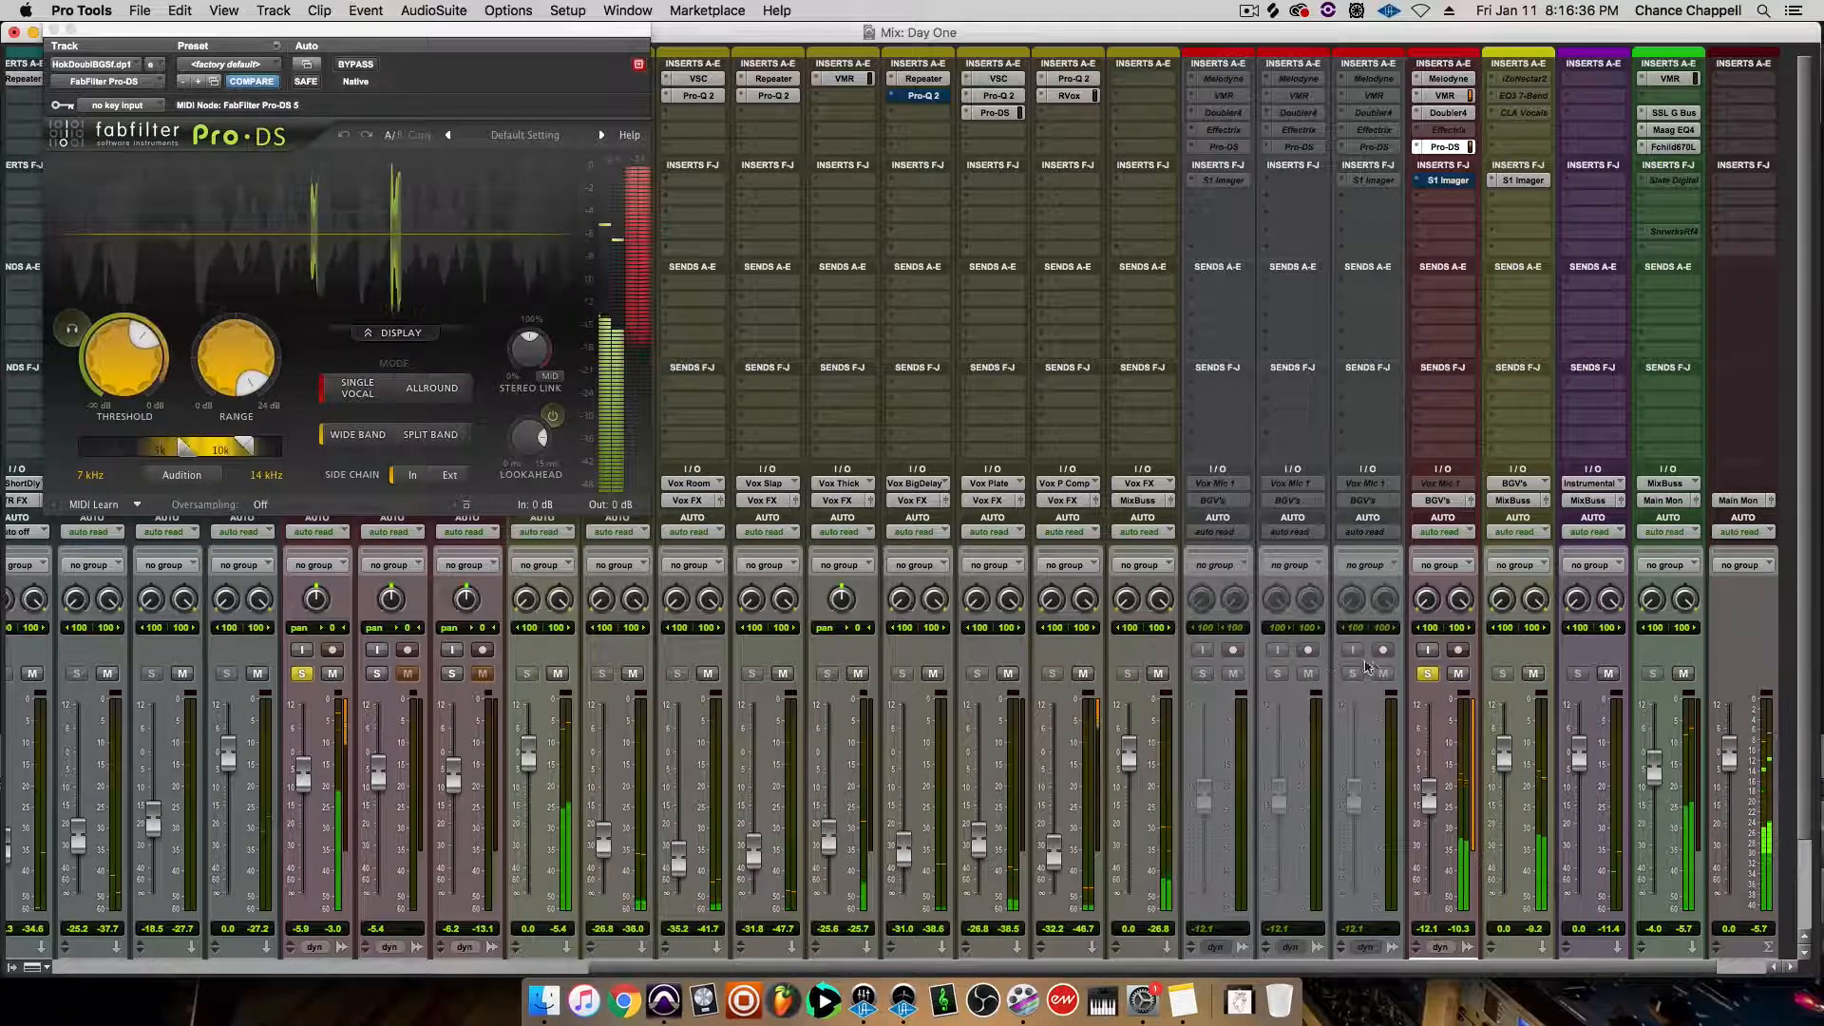
alt+click(1428, 674)
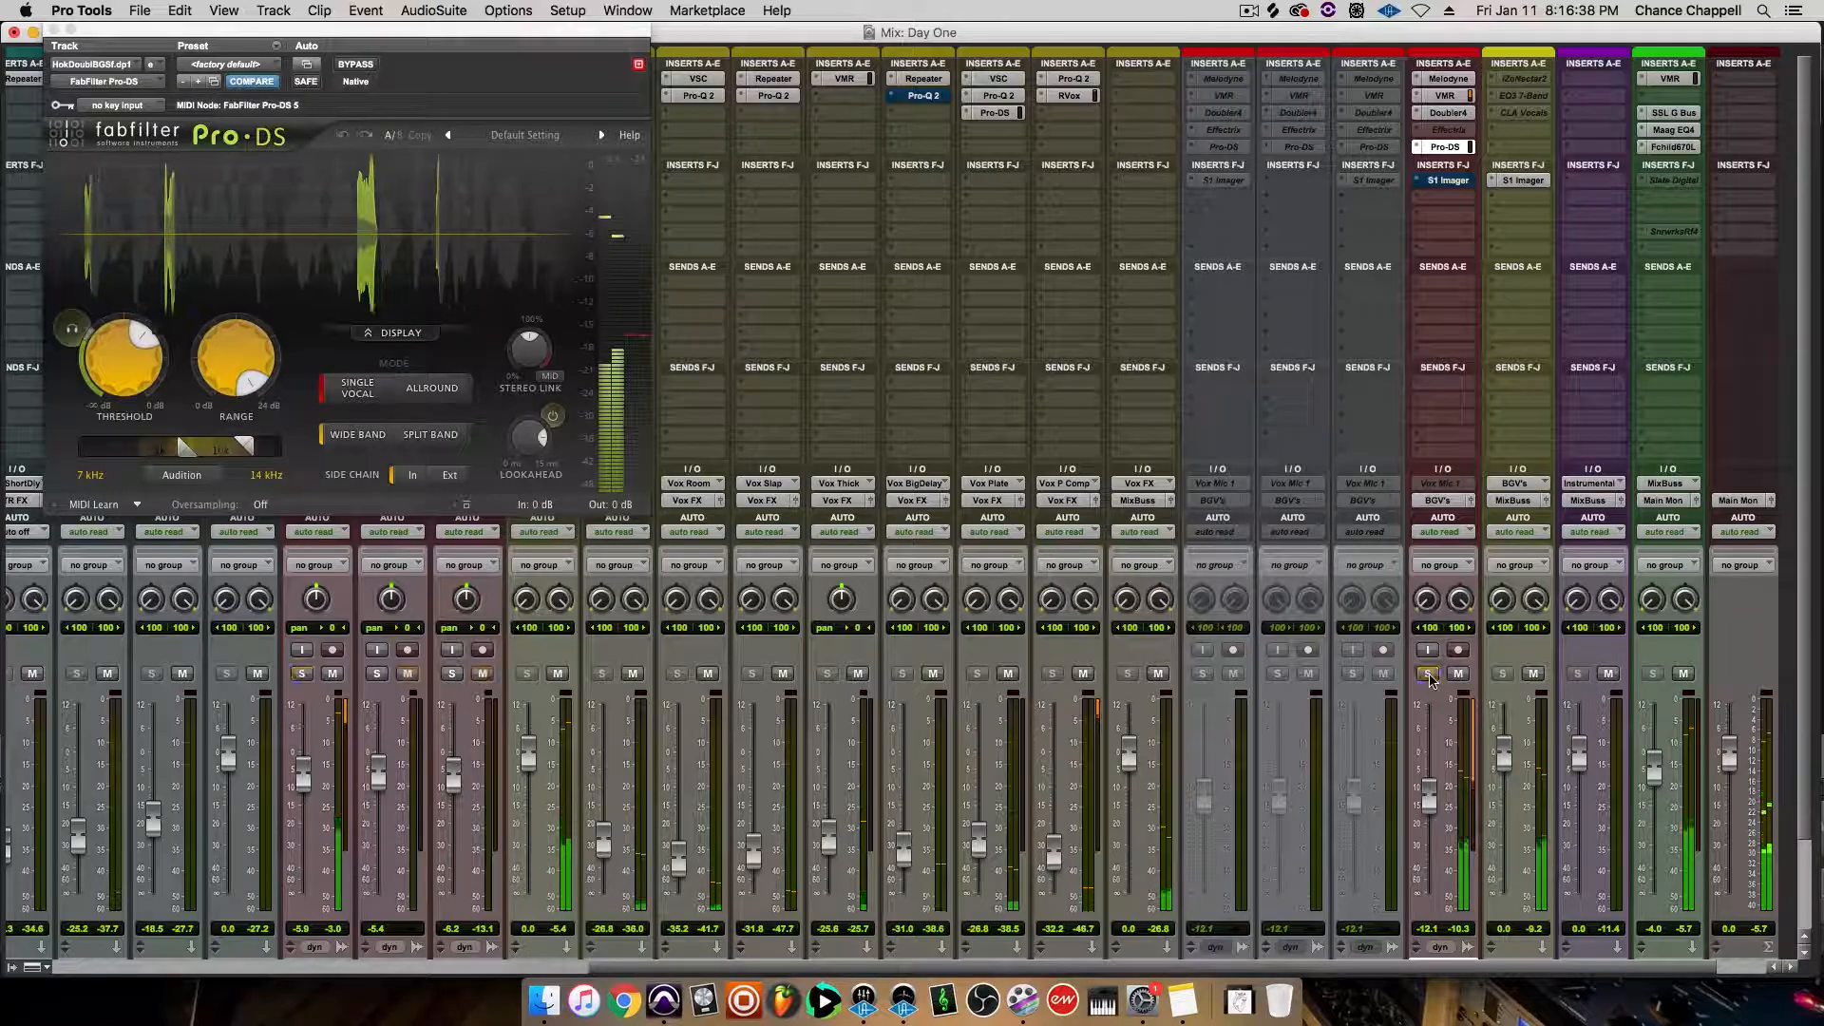
key(space)
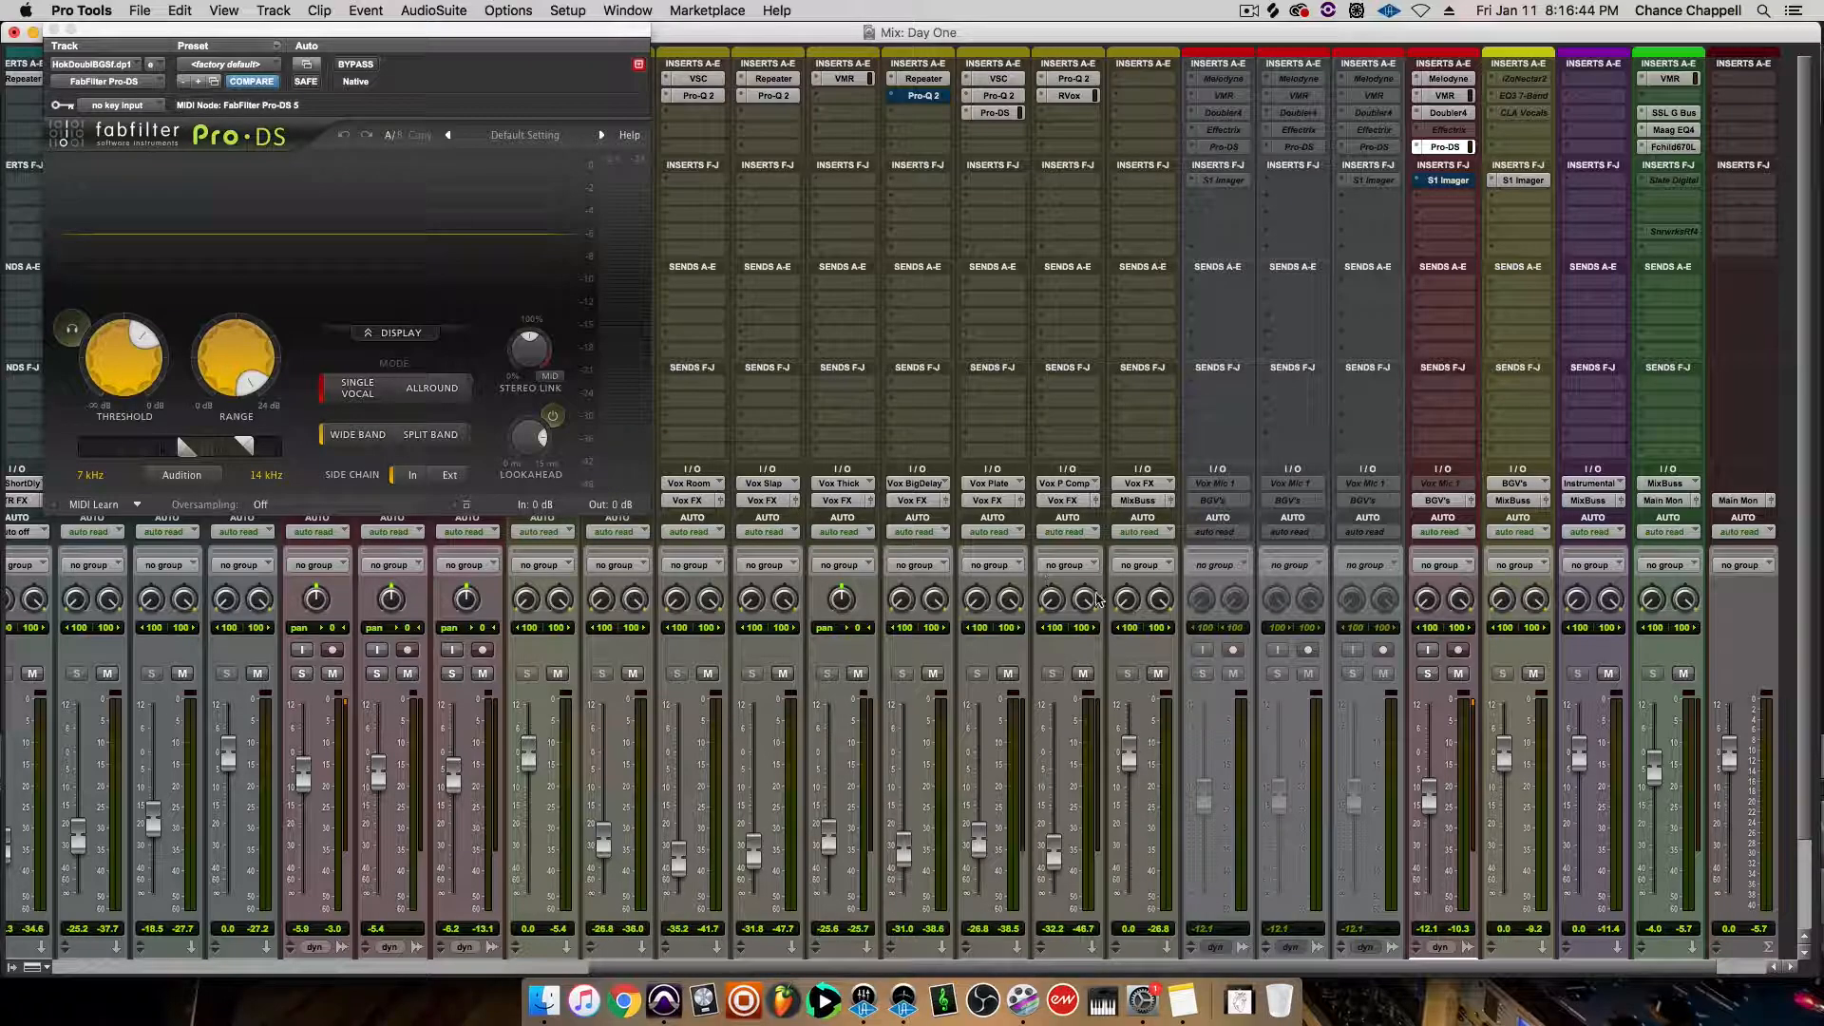
Activate the S1 Stereo Imager on the doubled hook track and compare the sound with and without it, leaving it on
click(1444, 181)
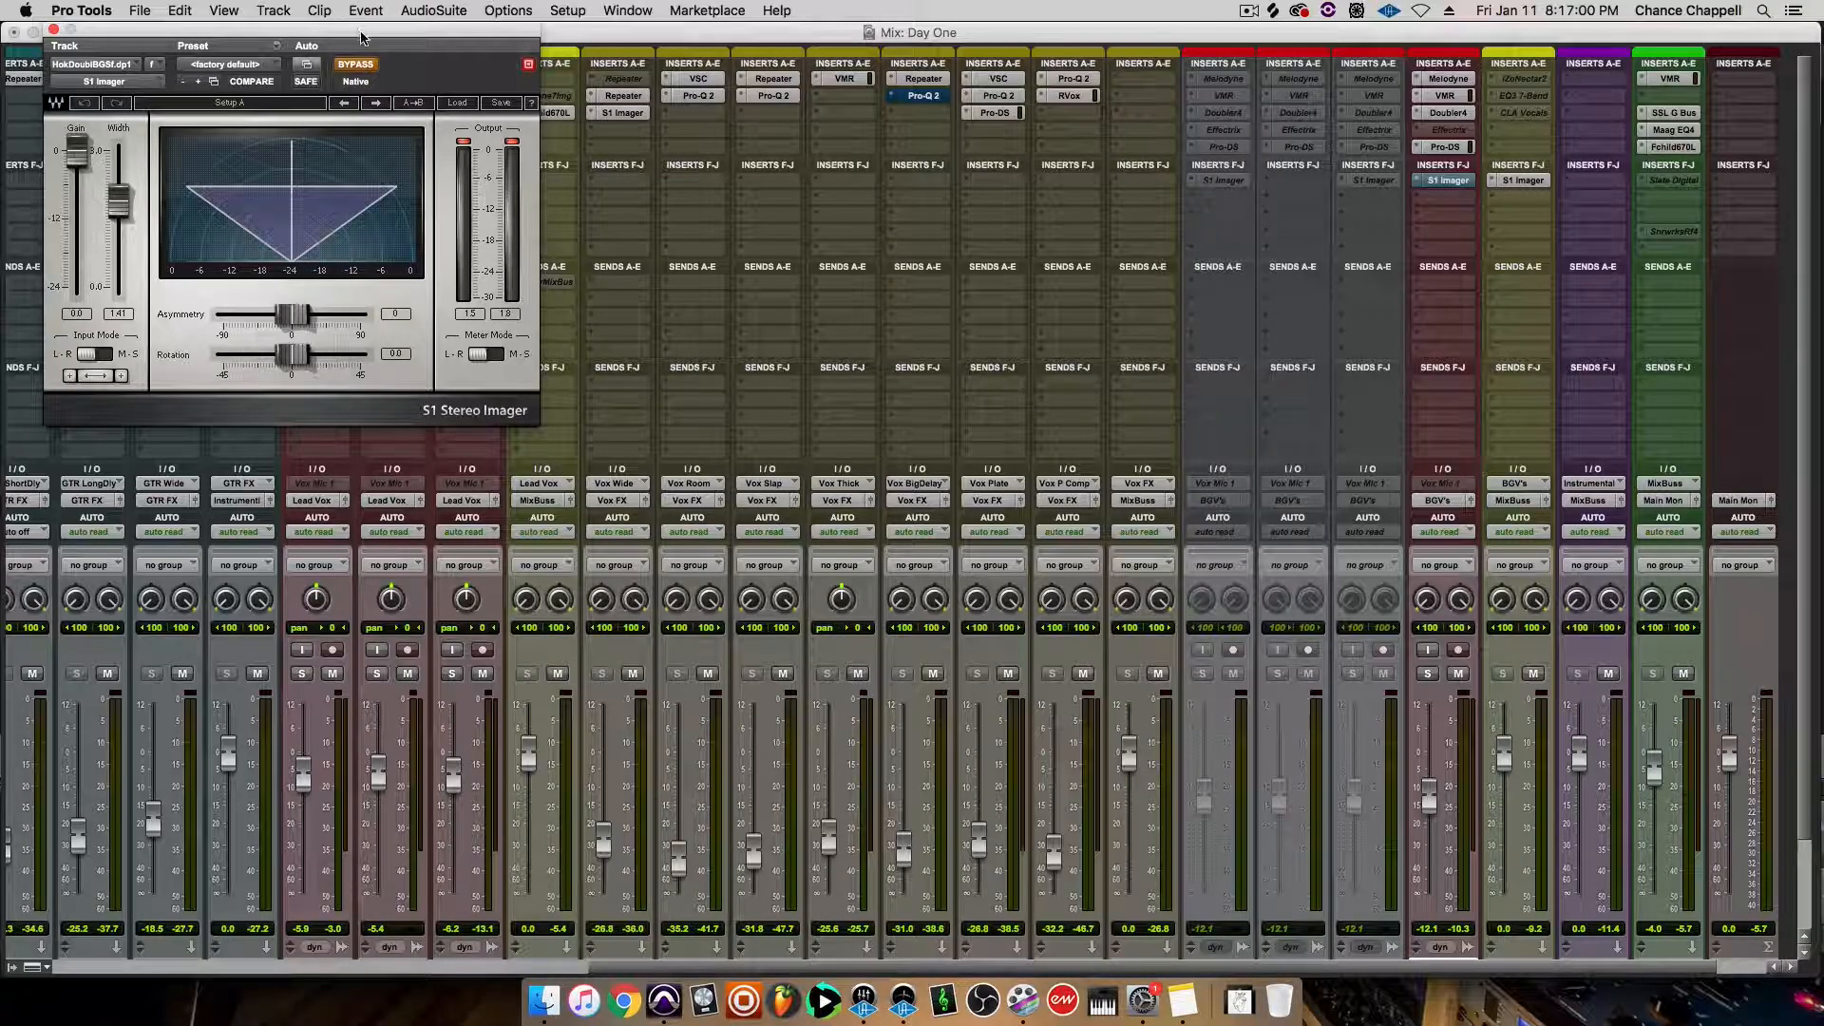
click(355, 64)
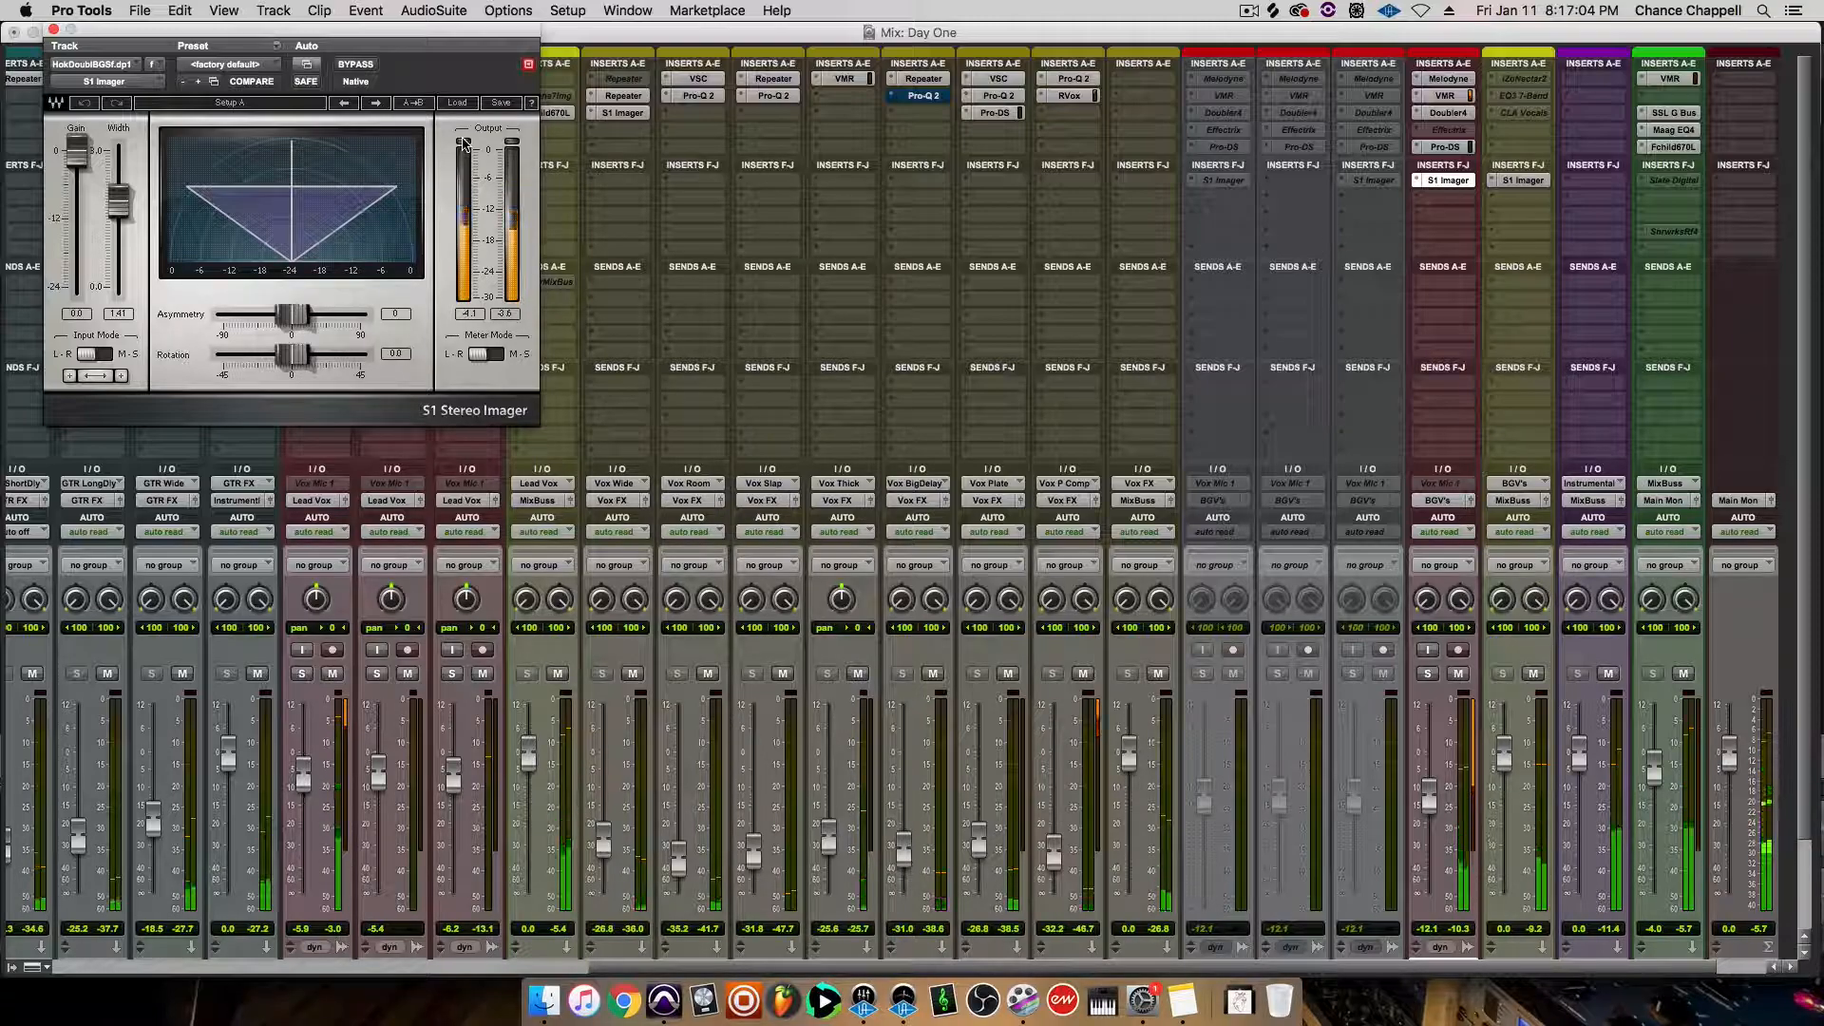
click(348, 67)
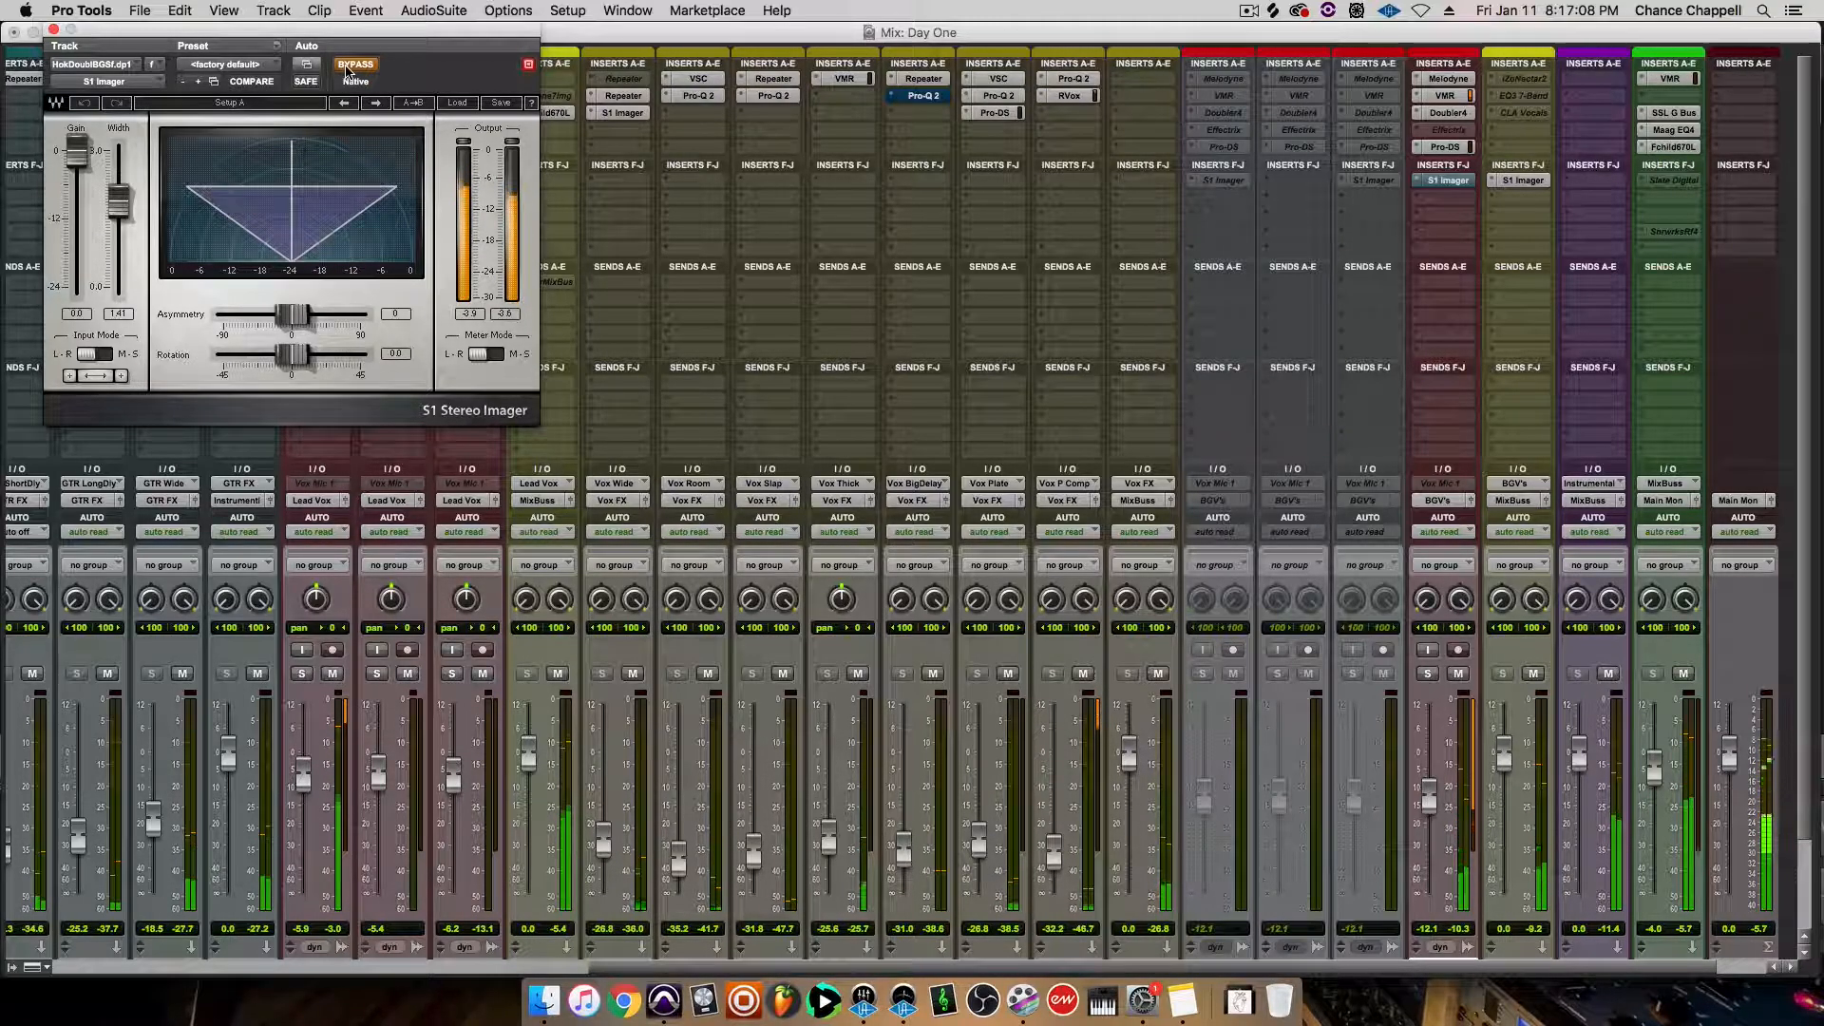
click(347, 66)
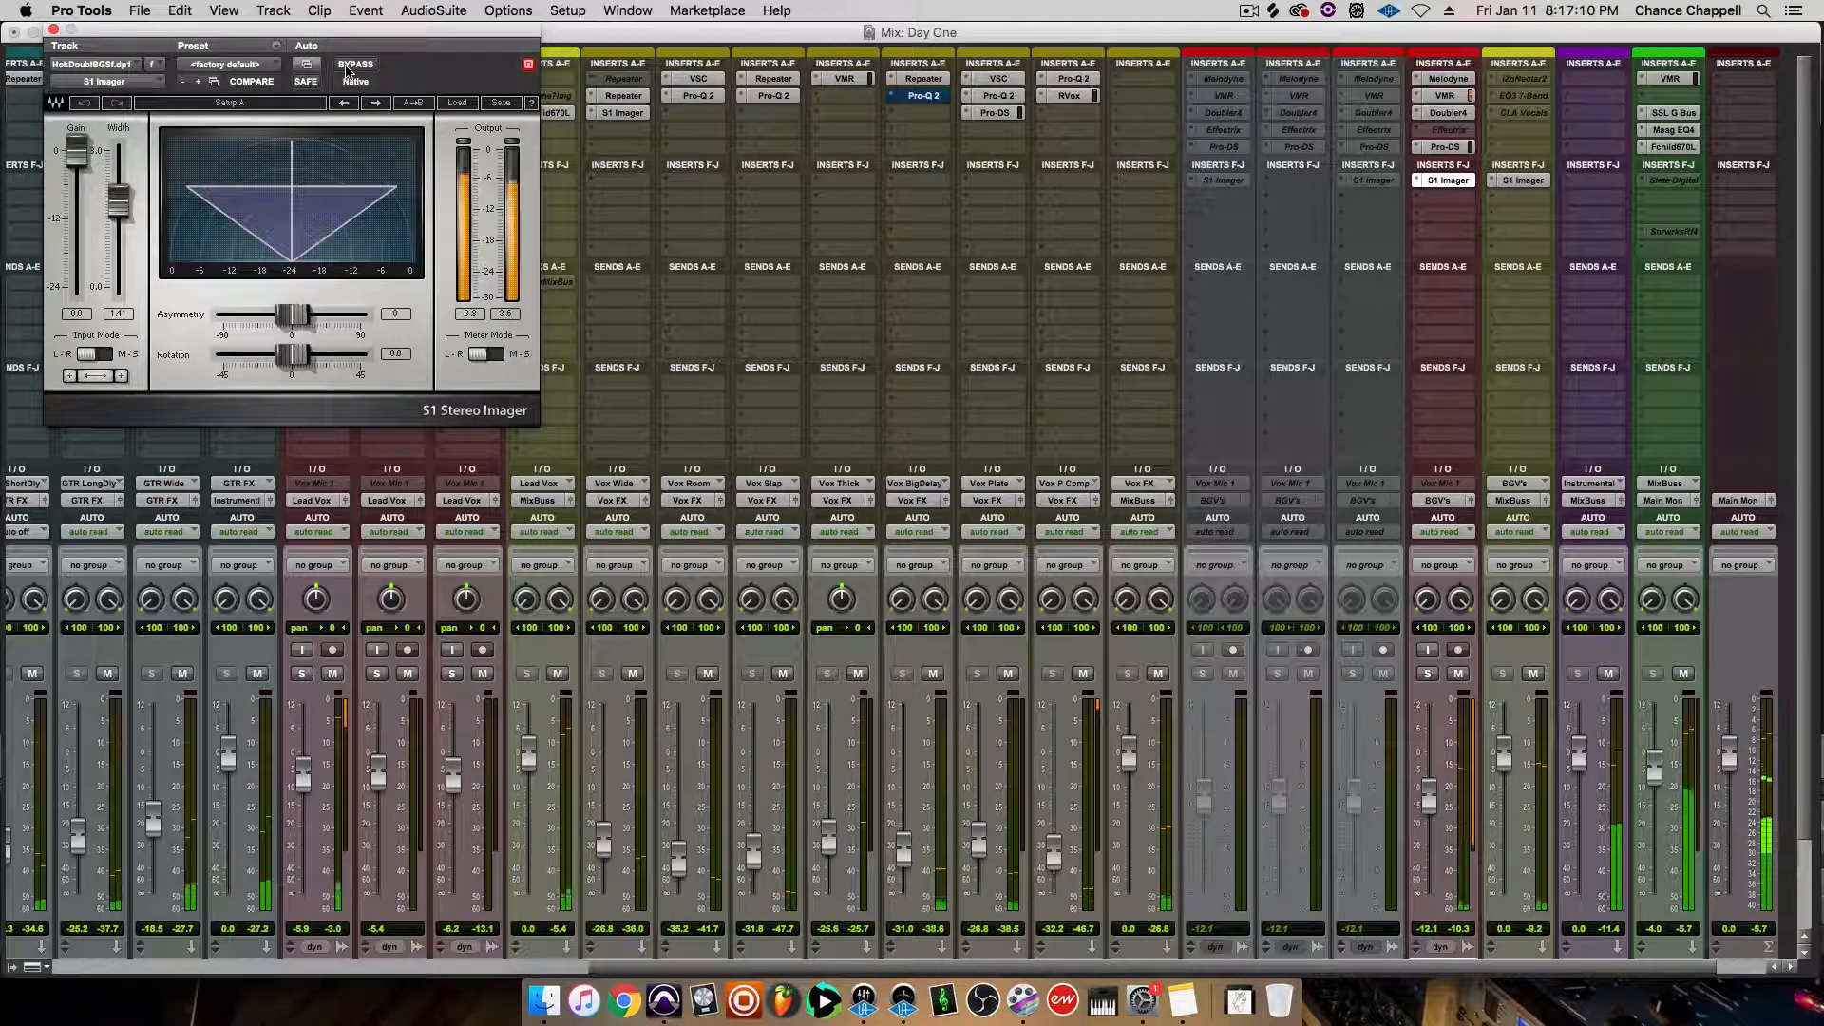